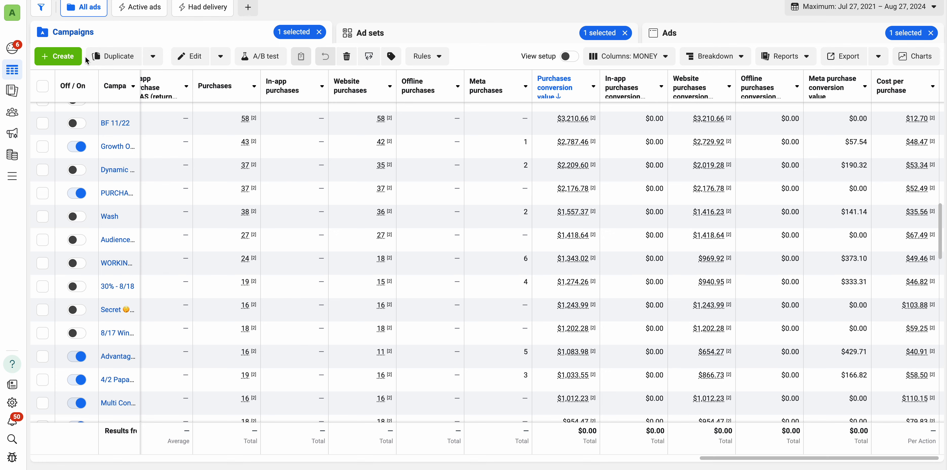
- Create a new campaign with the Sales objective, using the manual sales campaign setup
click(56, 62)
click(57, 61)
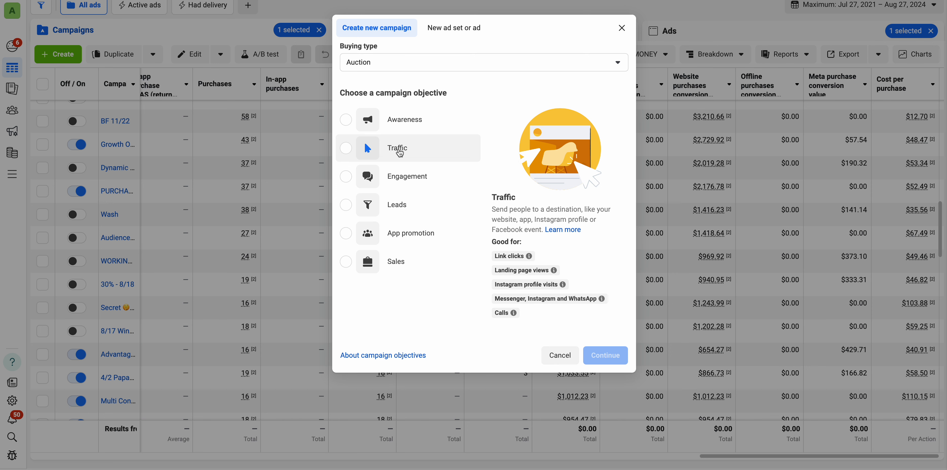
click(397, 268)
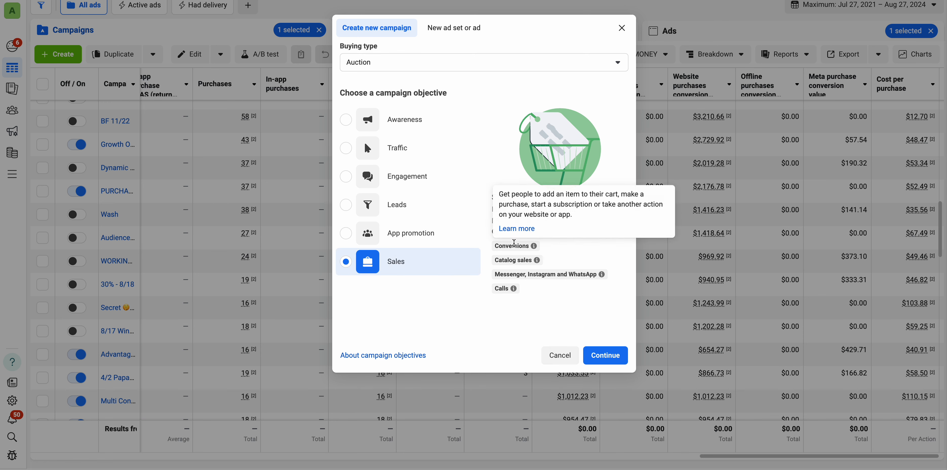
mouse_move(534, 247)
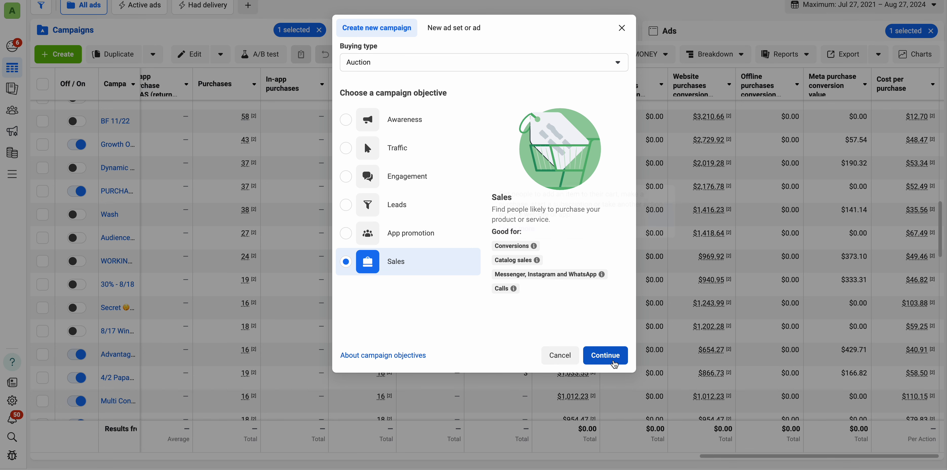
click(605, 355)
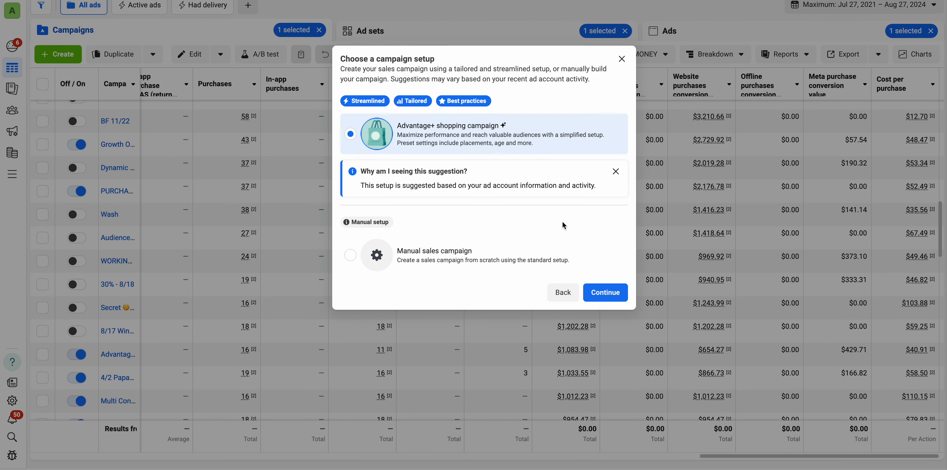
click(530, 265)
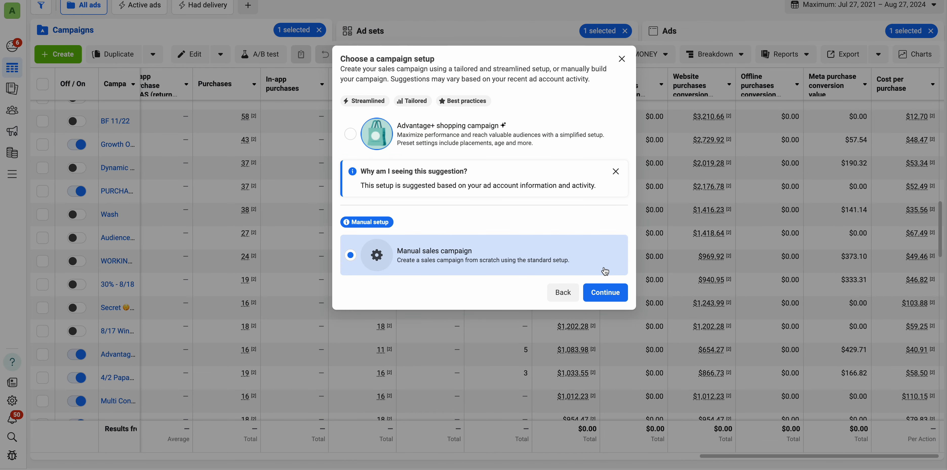
click(608, 293)
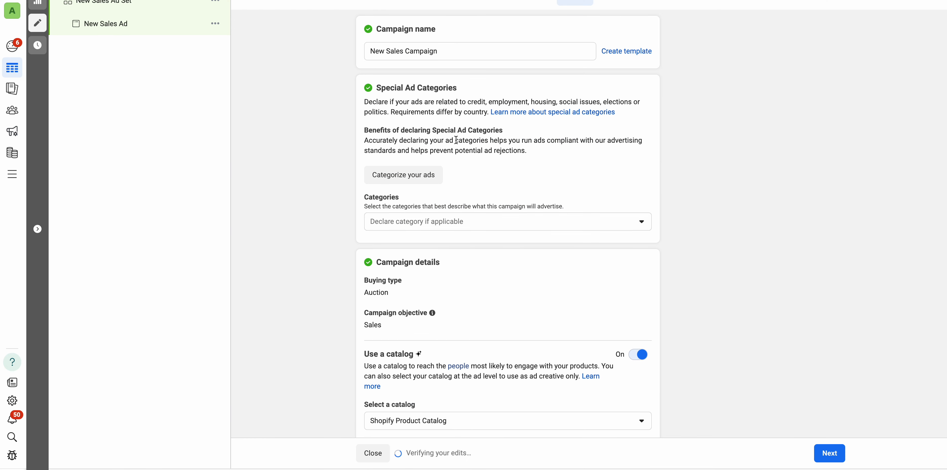
- Rename the campaign as TEST ADS 8/27
click(454, 51)
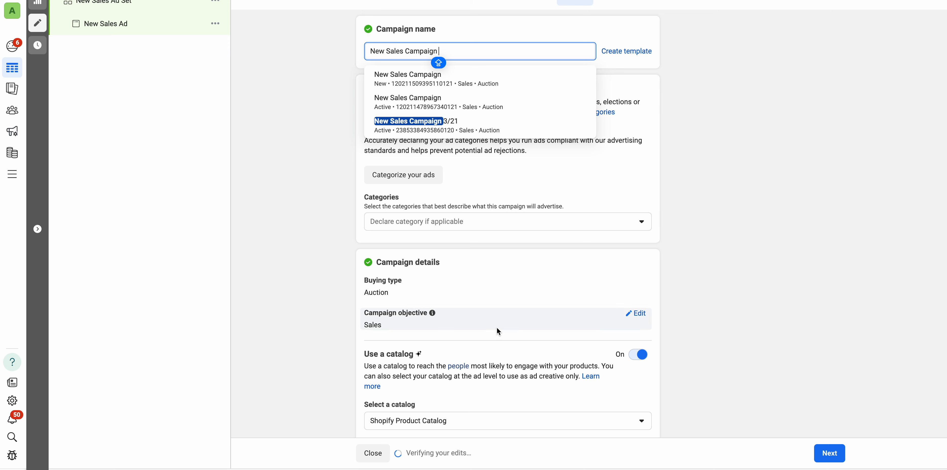
key(super+a)
text(TEST)
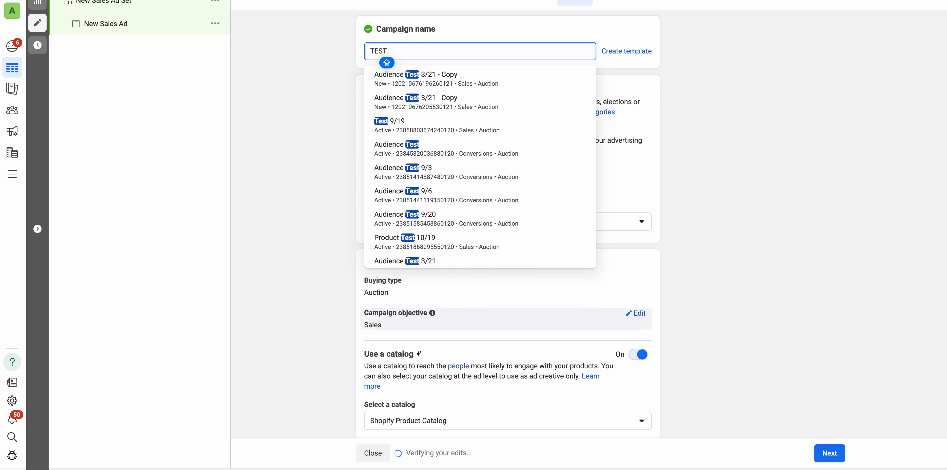
text( ADS)
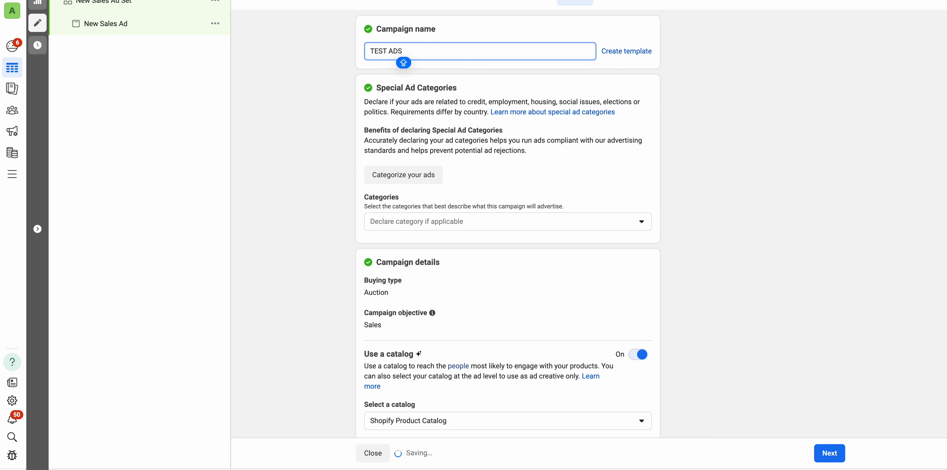
mouse_move(471, 448)
text(8/27)
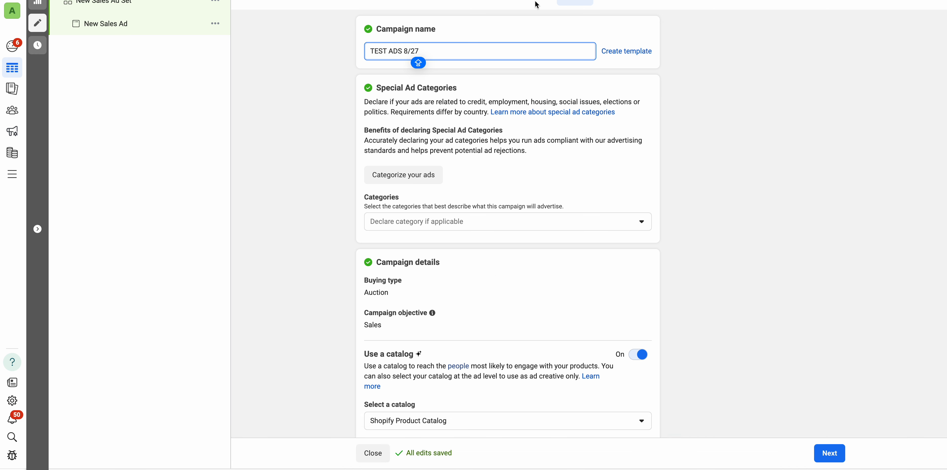
- Turn off the use of a catalog for the campaign and continue to the ad set settings
scroll(484, 94, down, 2)
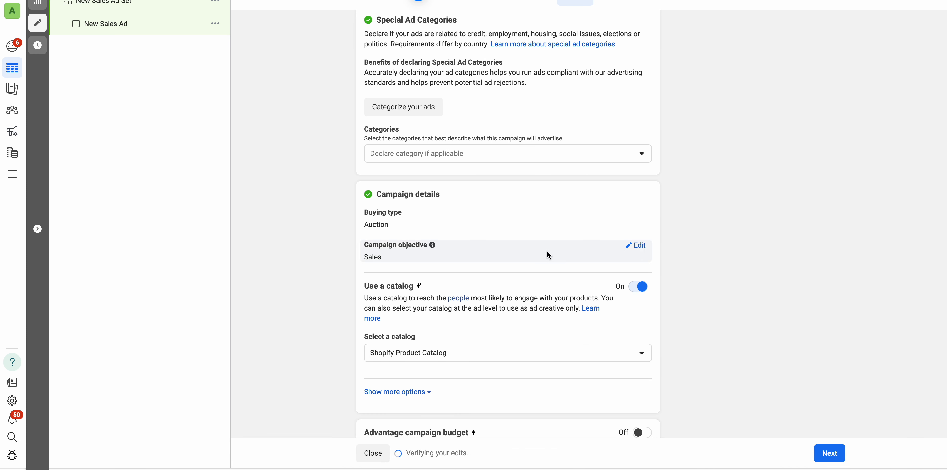
click(638, 286)
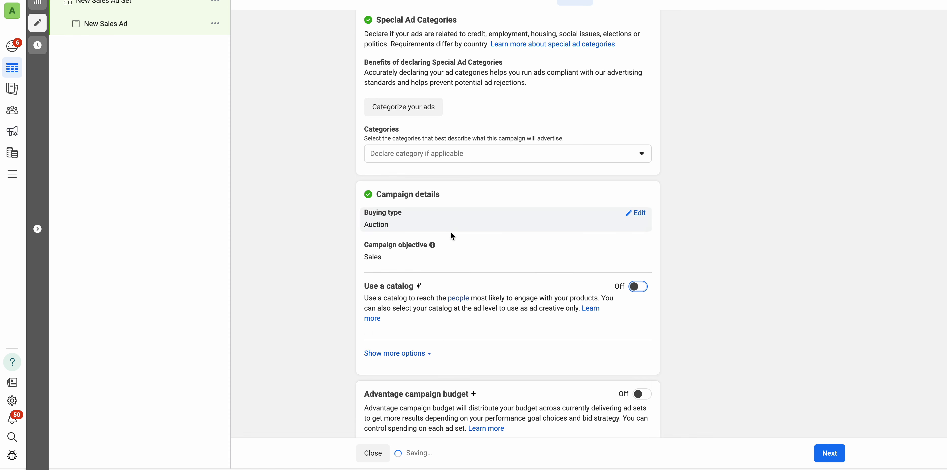
scroll(472, 236, down, 2)
scroll(472, 236, down, 1)
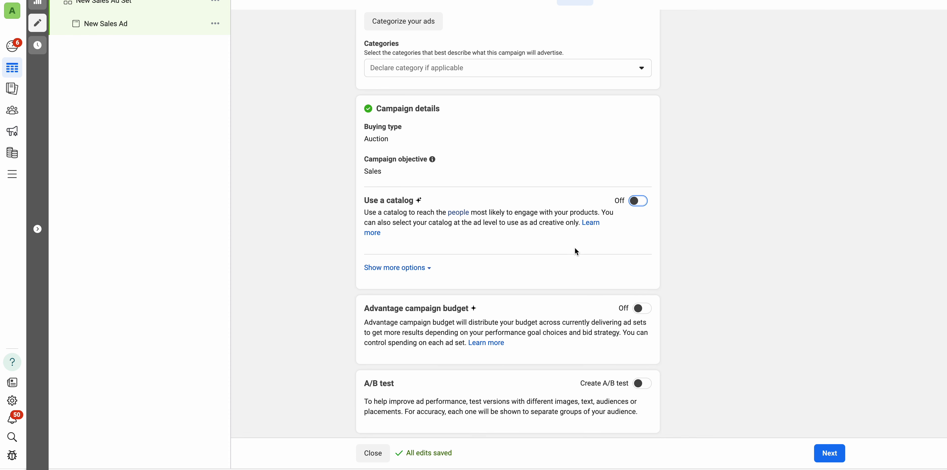
scroll(602, 270, down, 5)
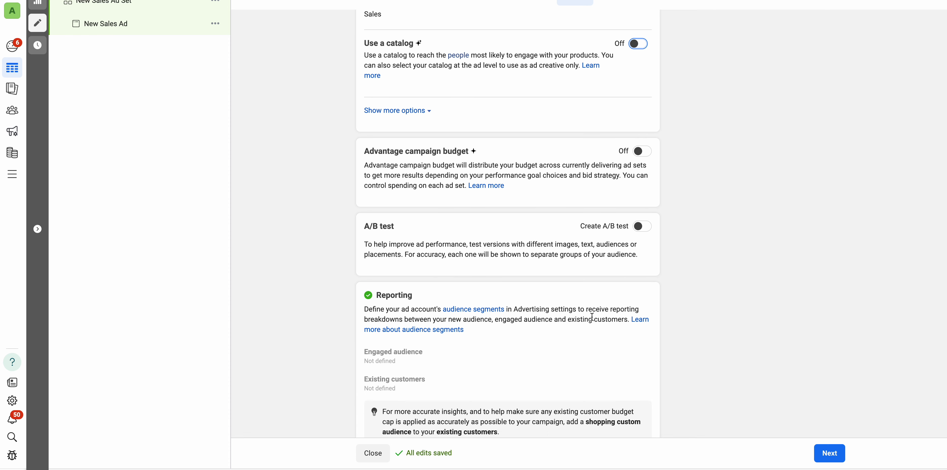
click(831, 454)
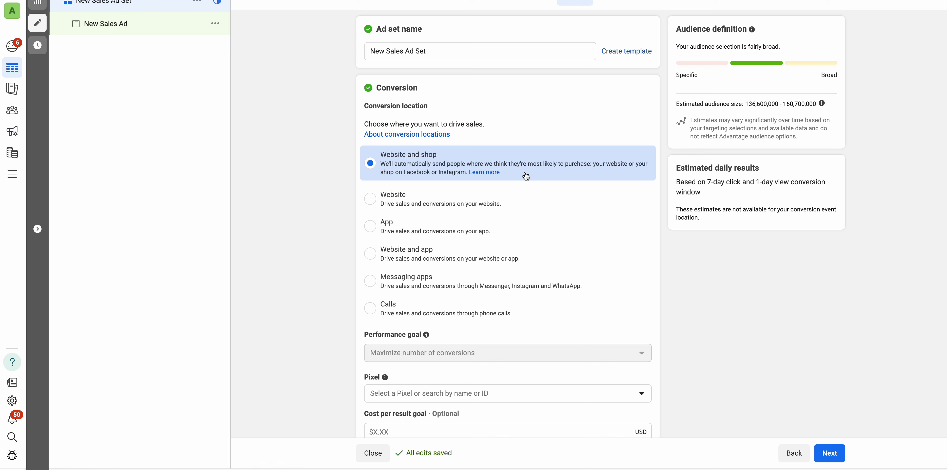
- Set the ad set's conversion location to Website and its conversion event to Purchase
double_click(429, 155)
double_click(384, 195)
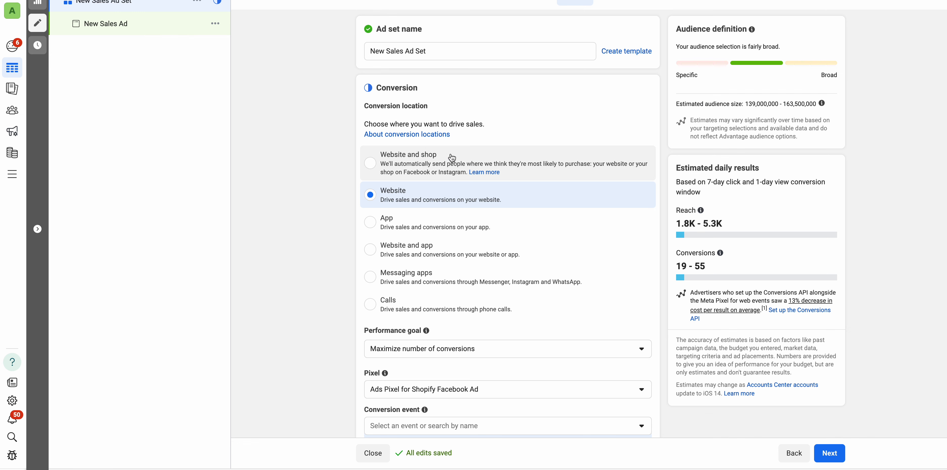
scroll(444, 158, down, 2)
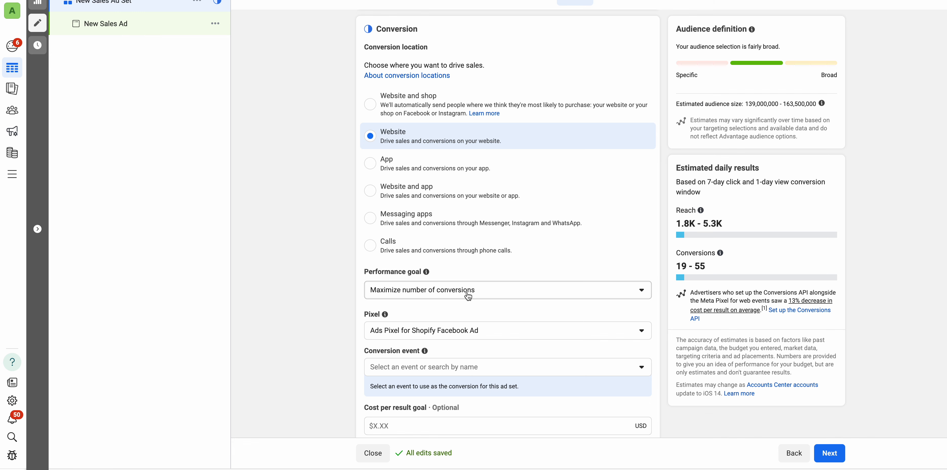
scroll(446, 298, down, 2)
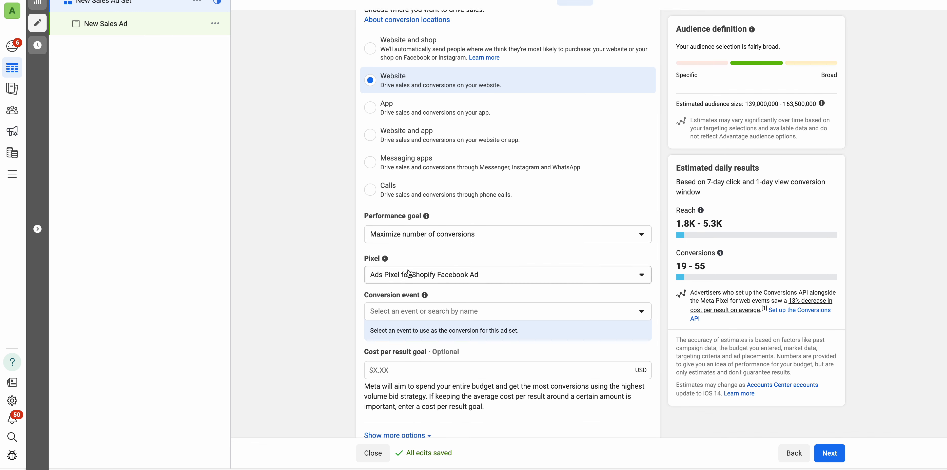
click(399, 278)
click(399, 277)
click(403, 312)
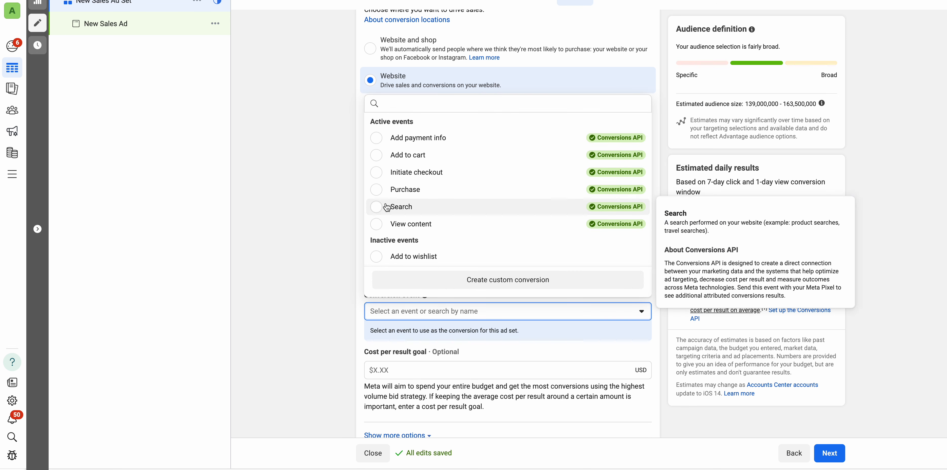
click(393, 190)
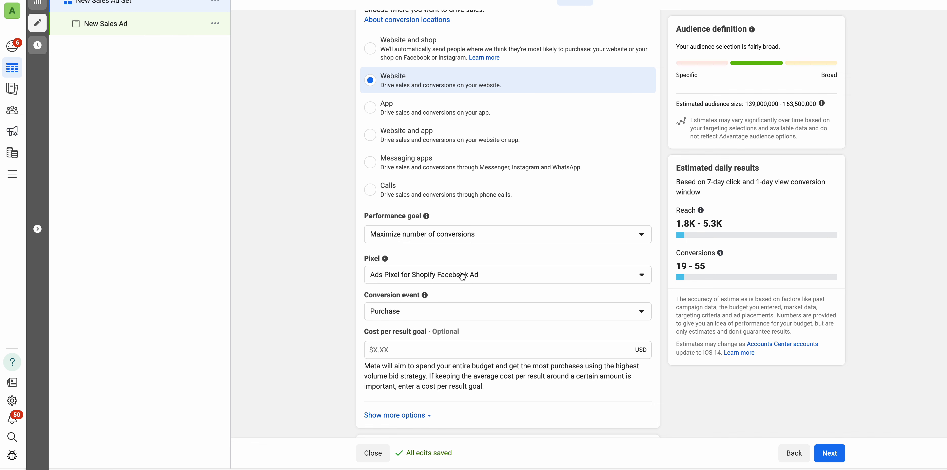
- Turn on dynamic creative for the ad set
scroll(426, 280, down, 4)
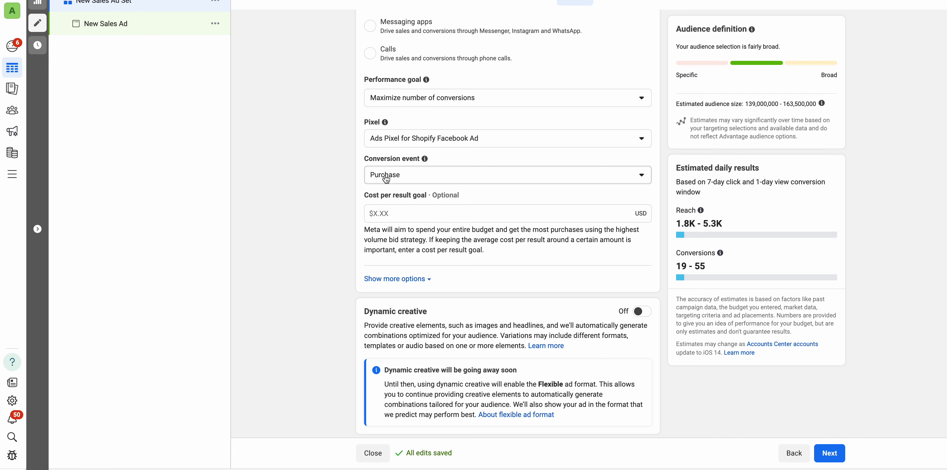
scroll(388, 180, down, 1)
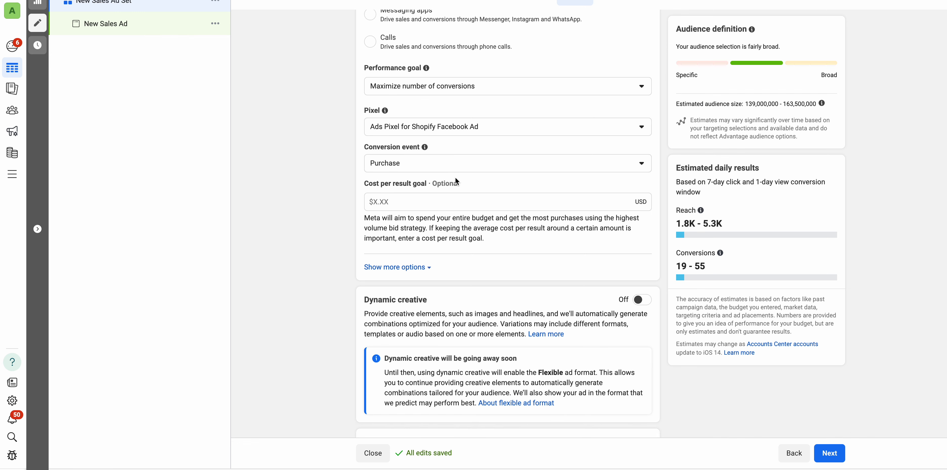
scroll(456, 180, down, 3)
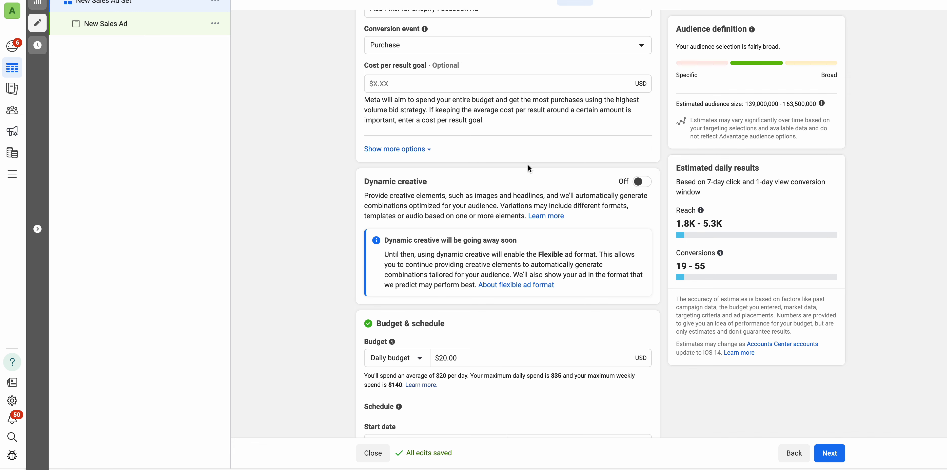
click(638, 182)
triple_click(379, 177)
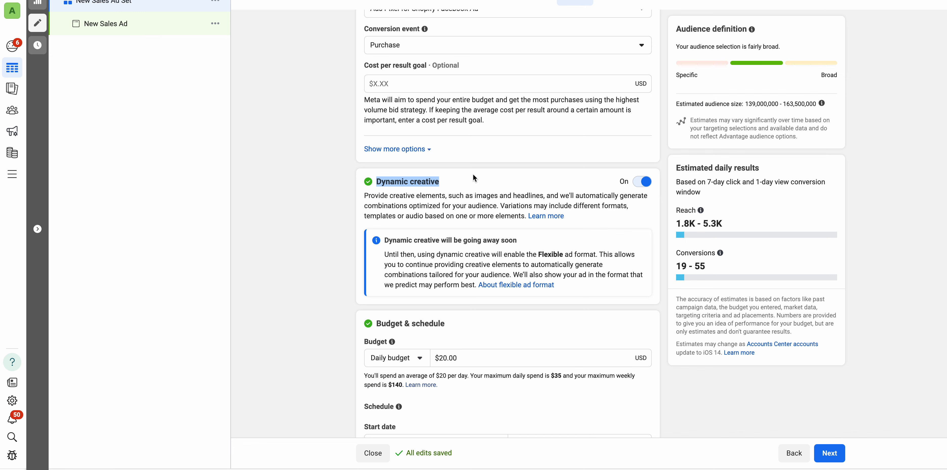
- Set the ad set's daily budget to $5
scroll(473, 173, down, 2)
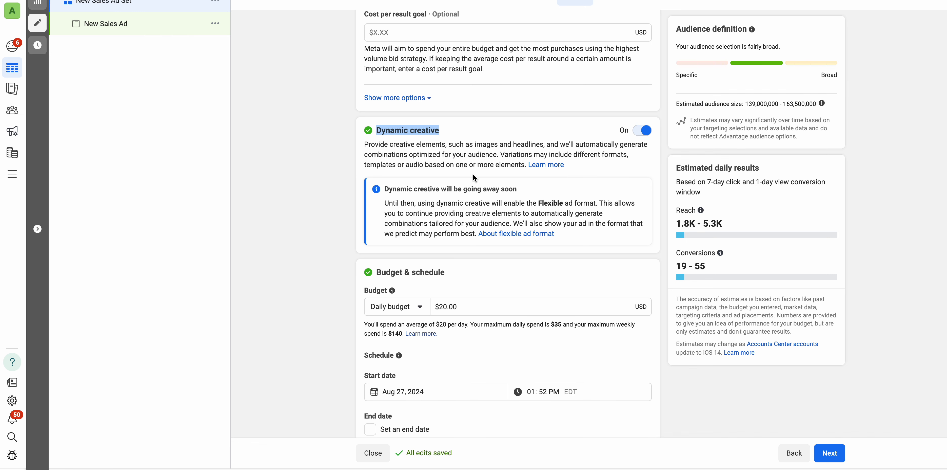
scroll(475, 178, down, 5)
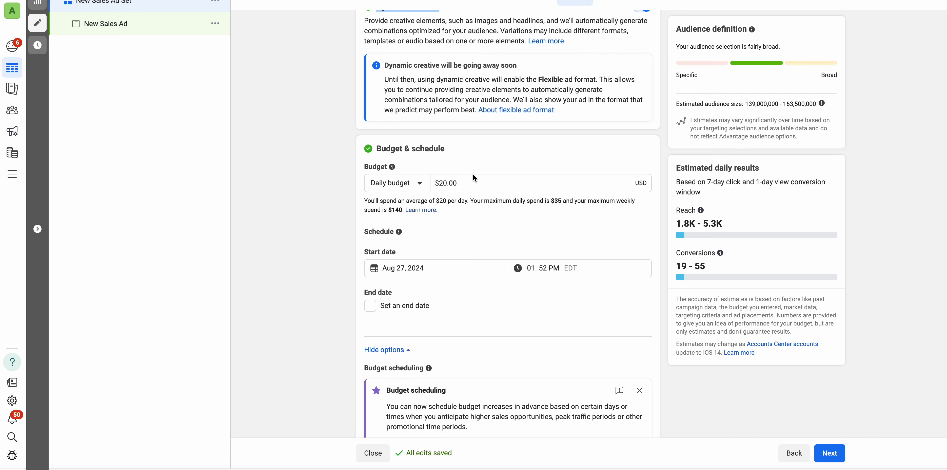
click(467, 183)
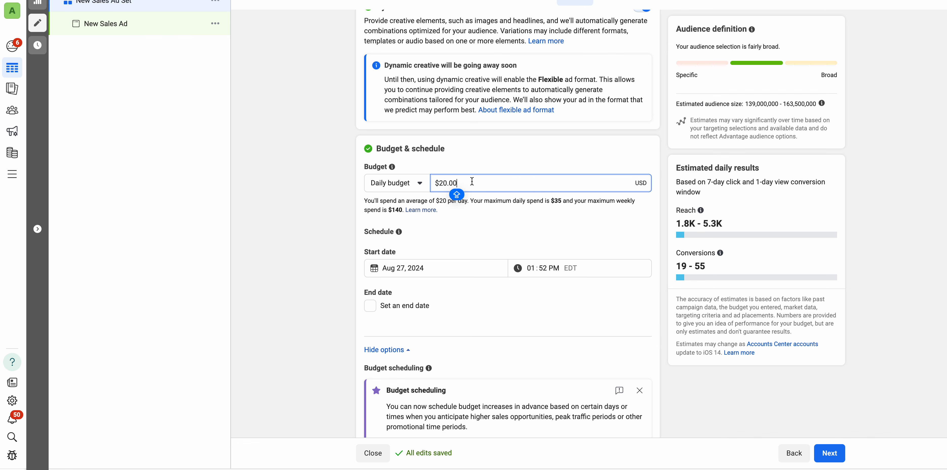
triple_click(471, 180)
text(5)
click(491, 160)
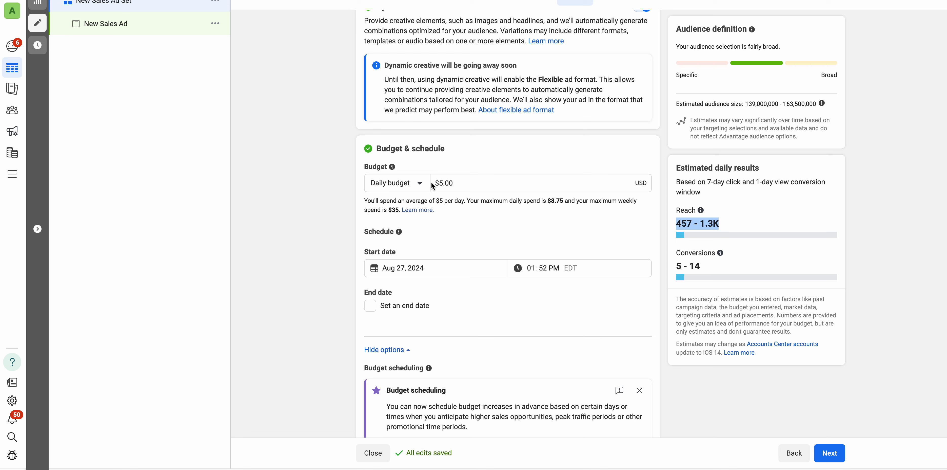
- Try daily budgets of $50, $500 and $5000 to compare the estimated daily results, and return the budget to $5
click(442, 183)
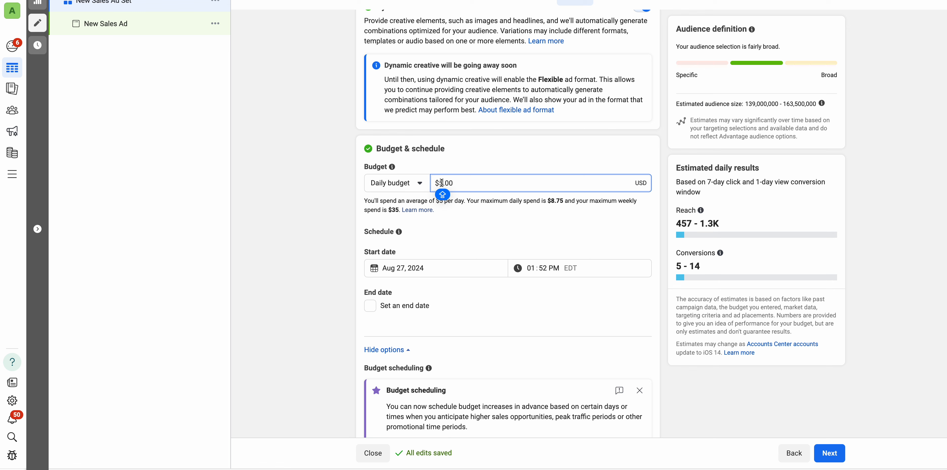
text(0)
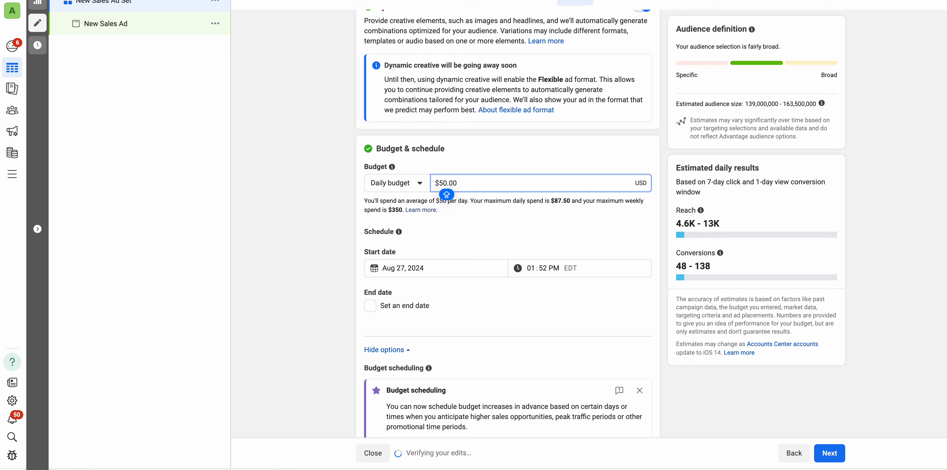
text(0)
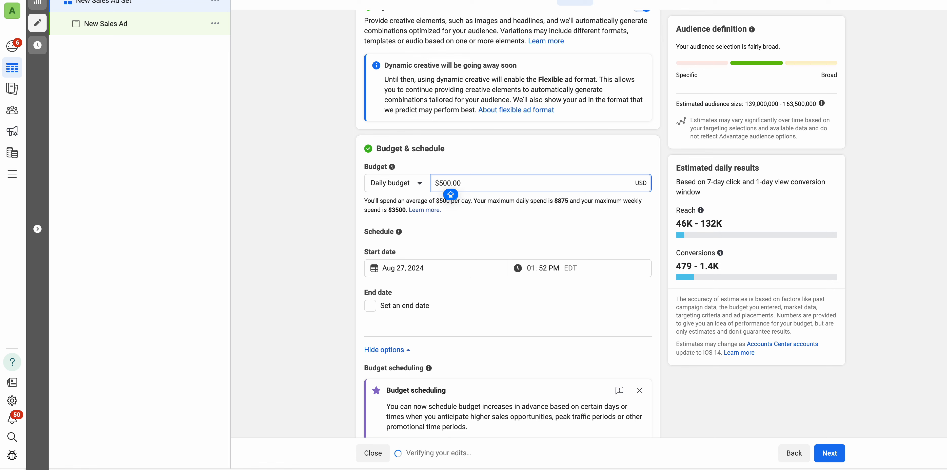
text(0)
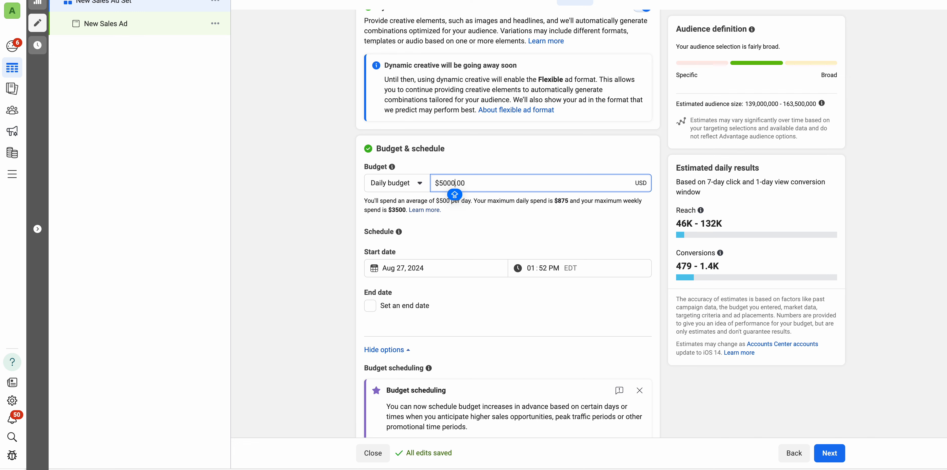
key(BackSpace)
key(BackSpace)
key(BackSpace)
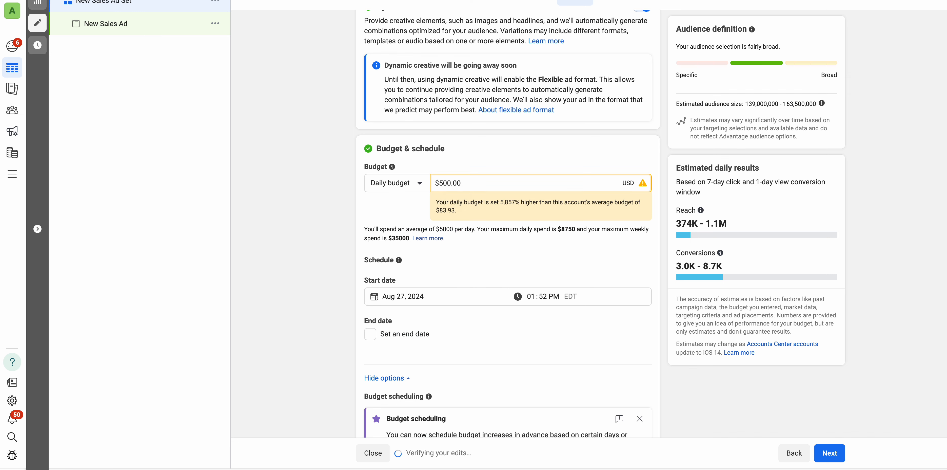
click(493, 147)
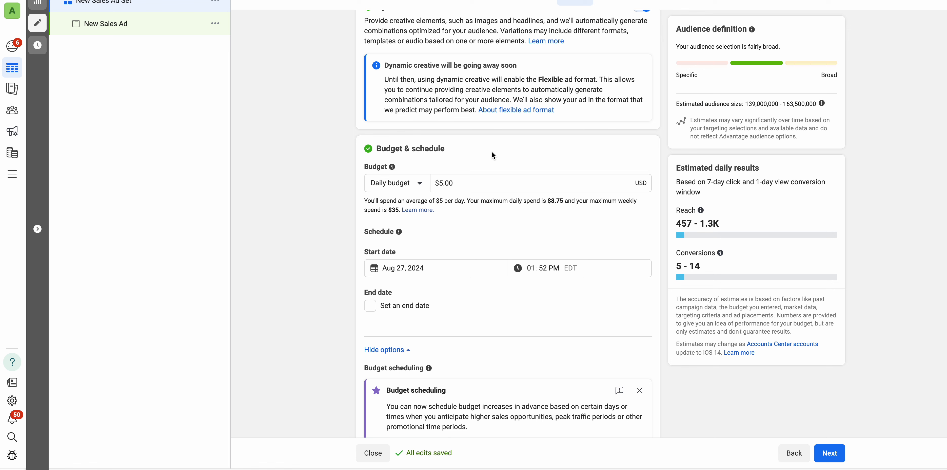
click(448, 182)
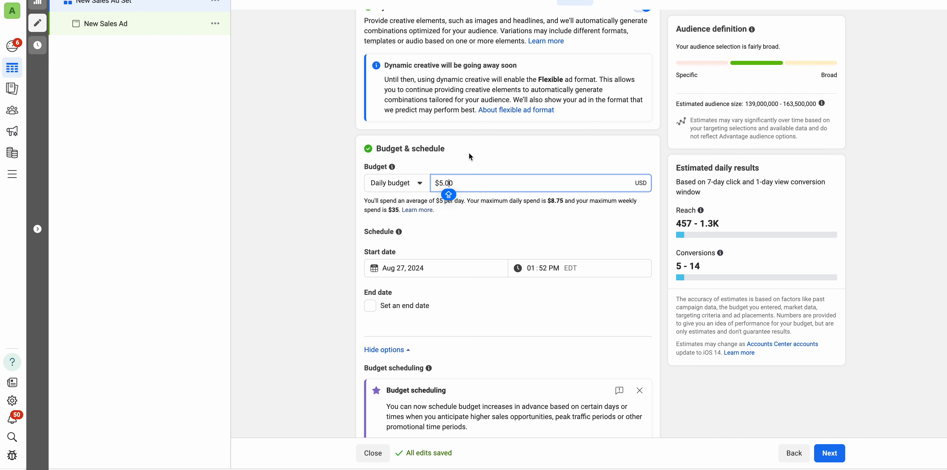
- Review the ad set's budget and schedule settings and dismiss the Budget scheduling notice
scroll(469, 156, down, 1)
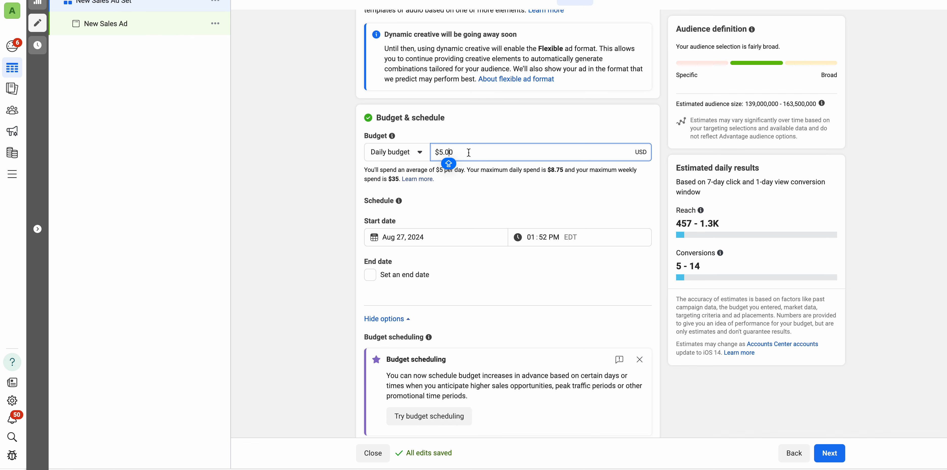
scroll(471, 147, down, 1)
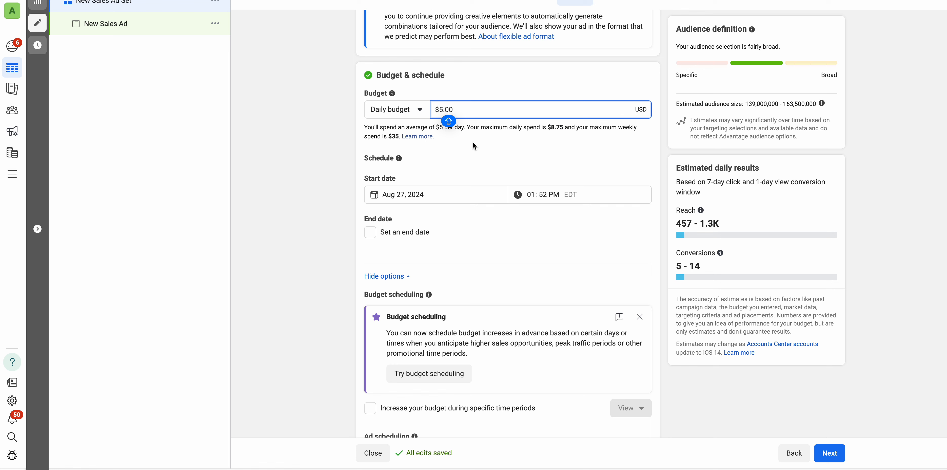
scroll(472, 143, down, 3)
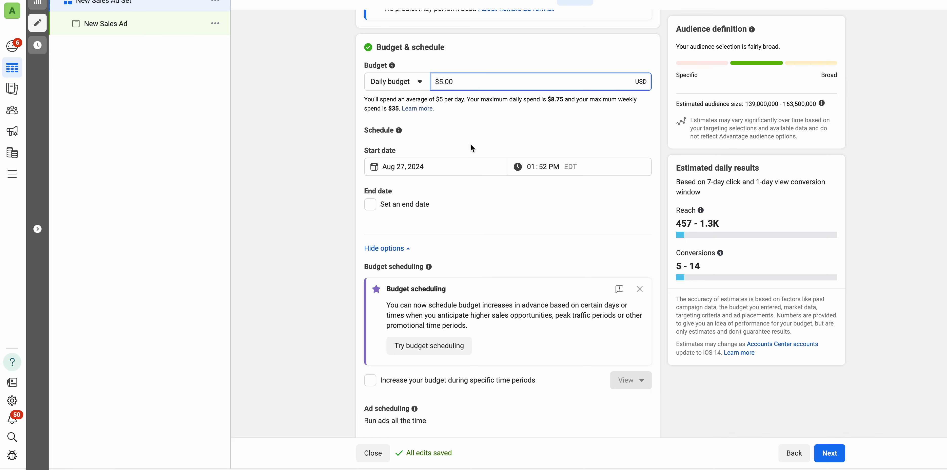
scroll(471, 146, down, 2)
scroll(471, 146, up, 1)
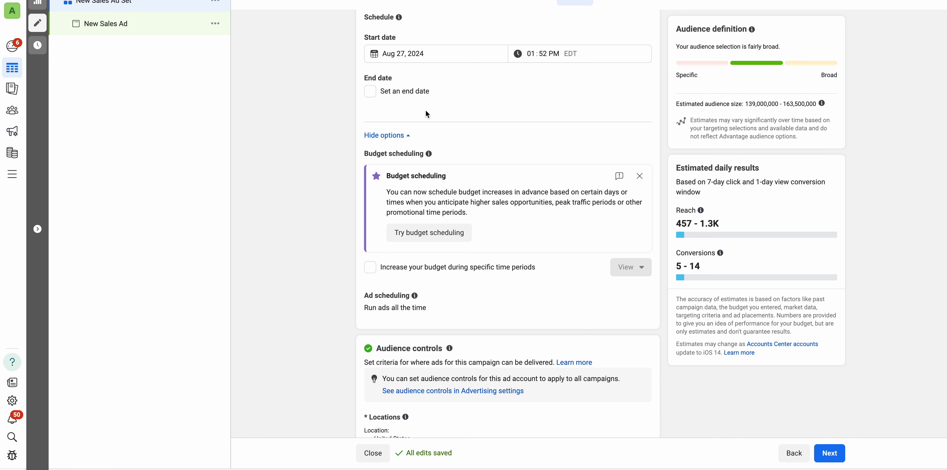
click(639, 176)
- Review the ad set's audience controls, the Advantage+ audience section and the estimated audience size
scroll(419, 97, down, 3)
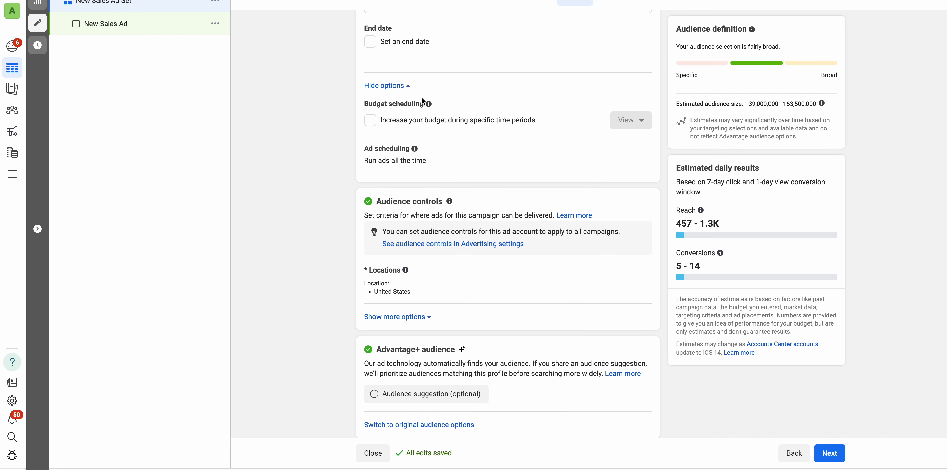
scroll(421, 97, down, 4)
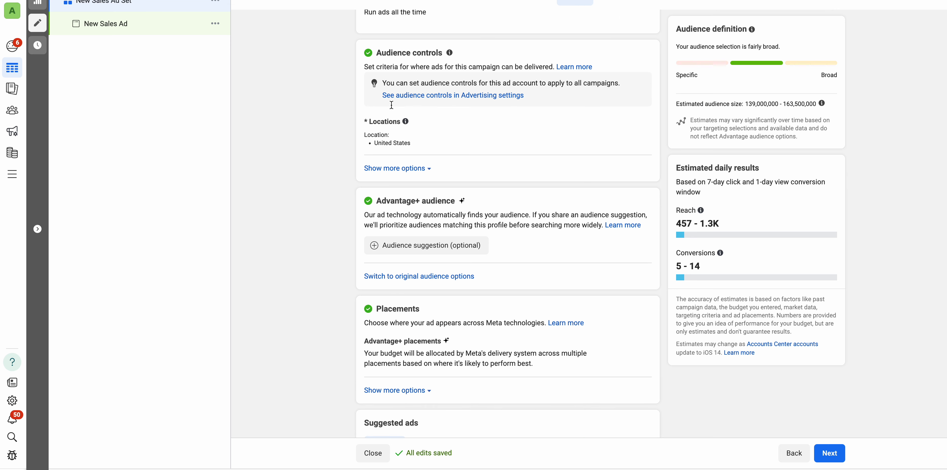
scroll(391, 96, down, 2)
drag(375, 131, 461, 134)
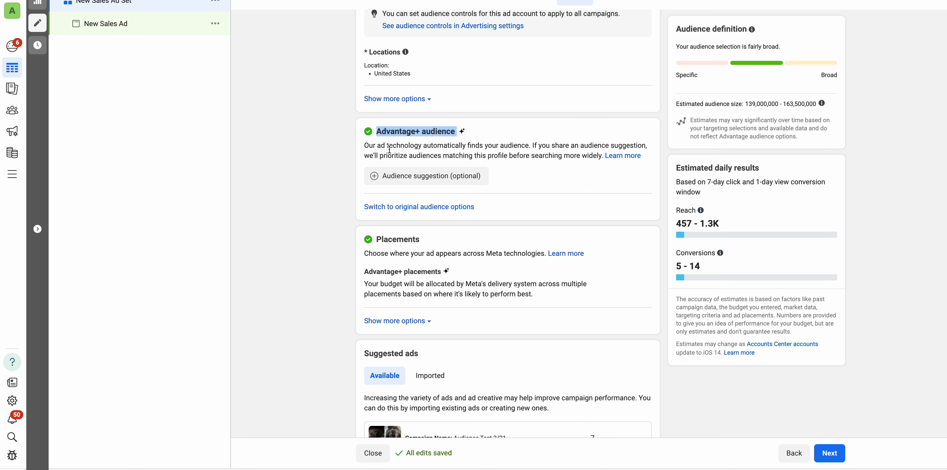
click(749, 104)
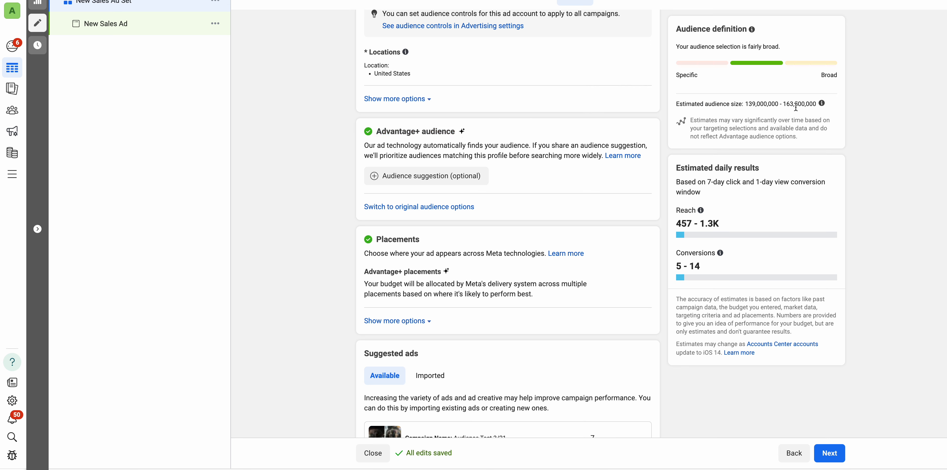
drag(816, 104, 745, 104)
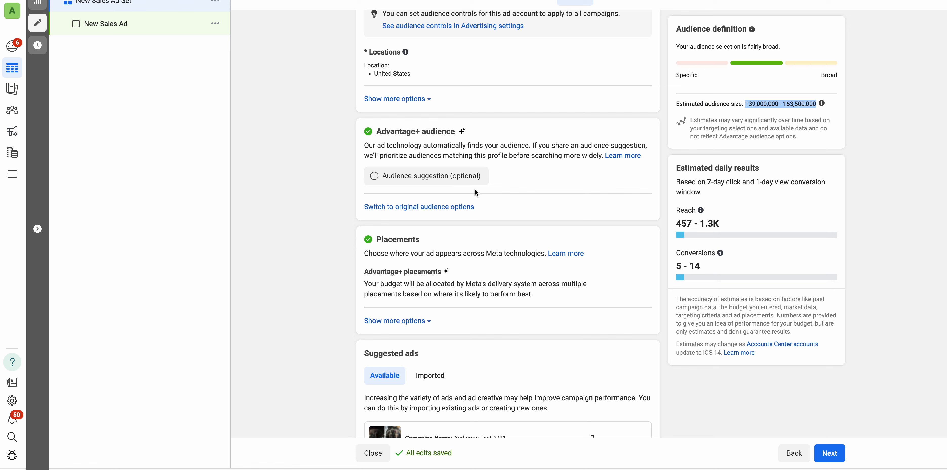
- Try manual placements to examine the available platforms and placements, and return the ad set to Advantage+ placements
scroll(404, 222, down, 2)
double_click(377, 175)
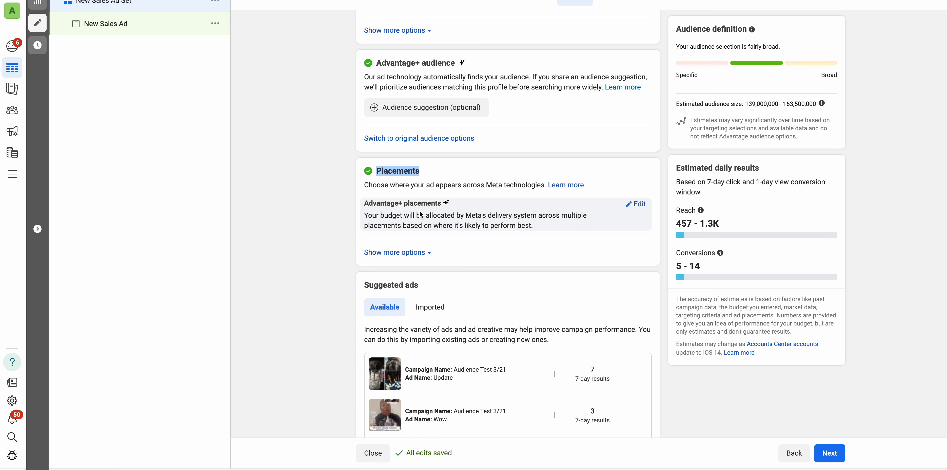
click(639, 204)
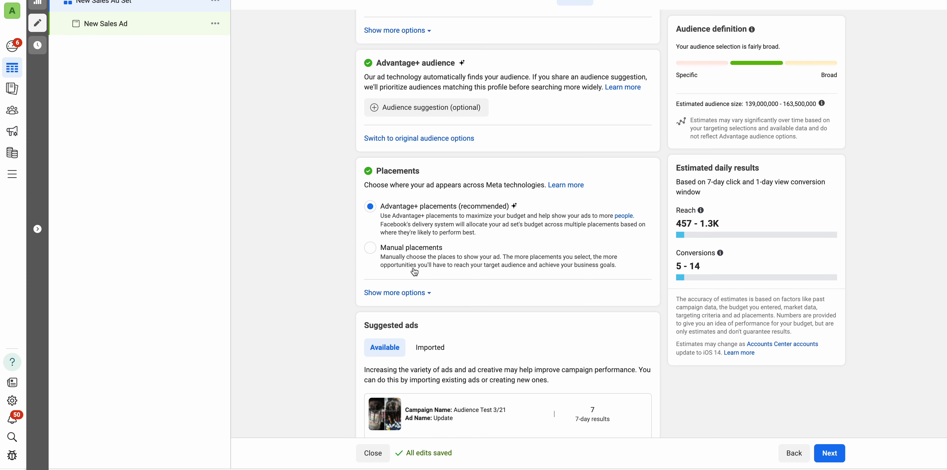
click(370, 247)
scroll(438, 255, down, 18)
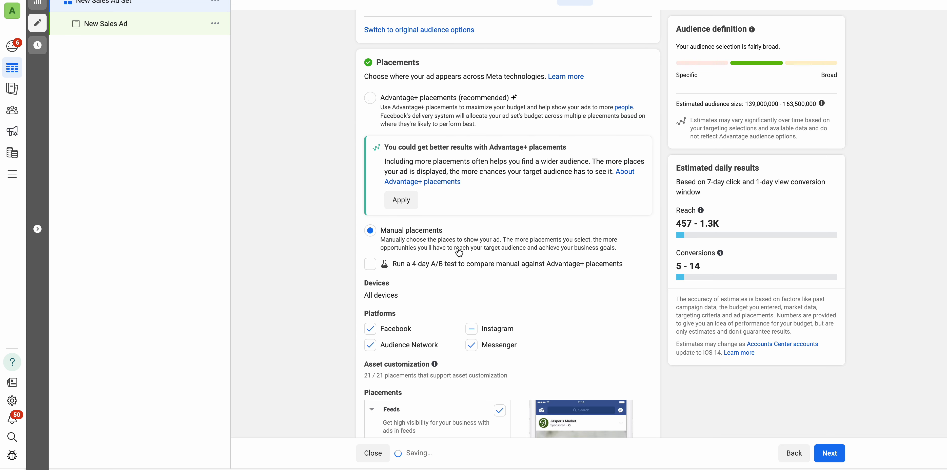
scroll(435, 256, down, 5)
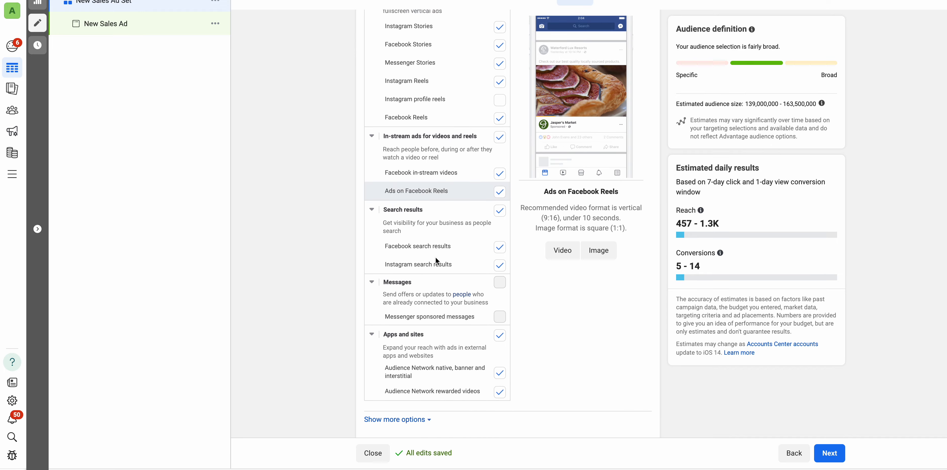
scroll(435, 256, up, 10)
scroll(435, 257, up, 8)
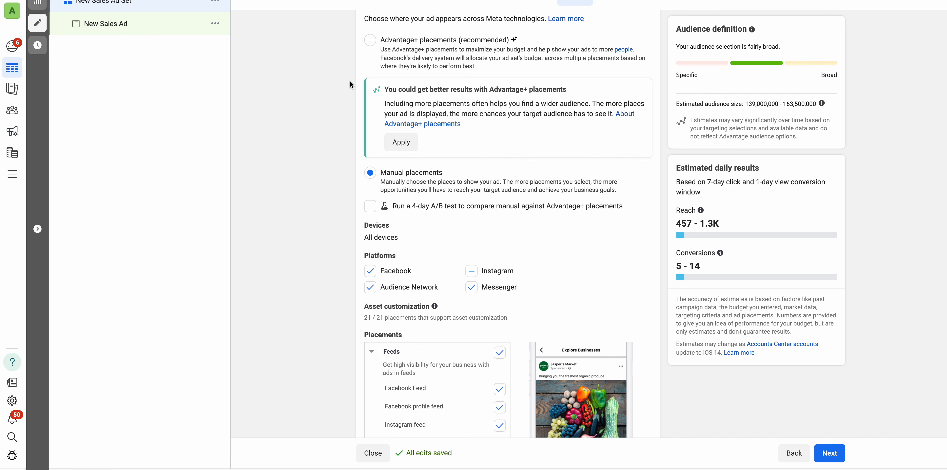
click(370, 39)
- Continue from the ad set to the ad level and turn on the ad preview
scroll(459, 91, down, 2)
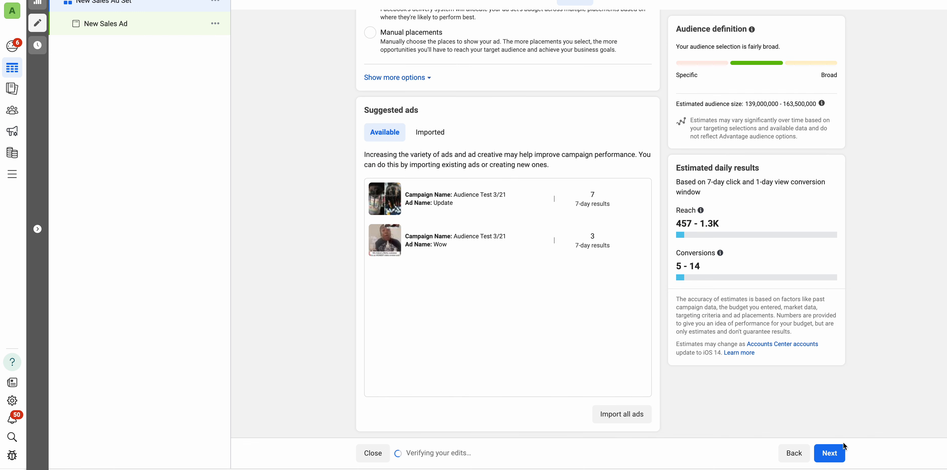
click(841, 452)
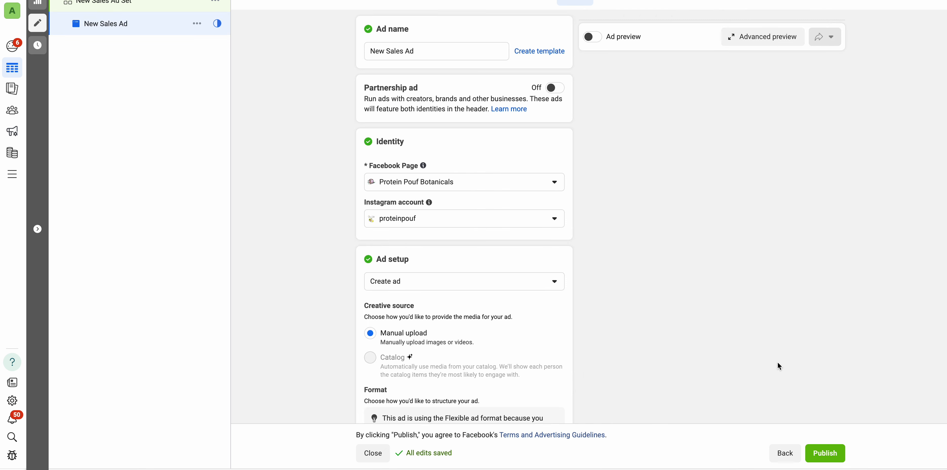
click(593, 37)
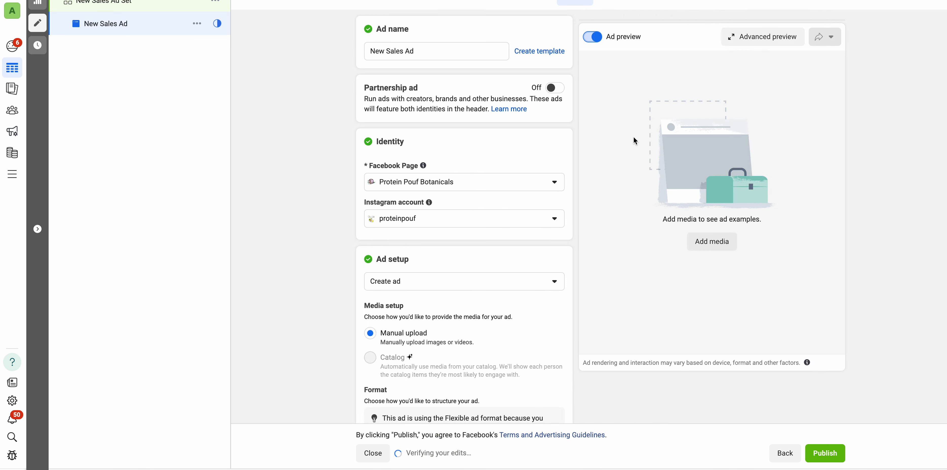
- Add five account images to the ad creative: the braids collage, oil bottles, hair bundle graphic, review portrait and 4th of July Sale graphic
scroll(466, 168, down, 4)
scroll(466, 169, down, 6)
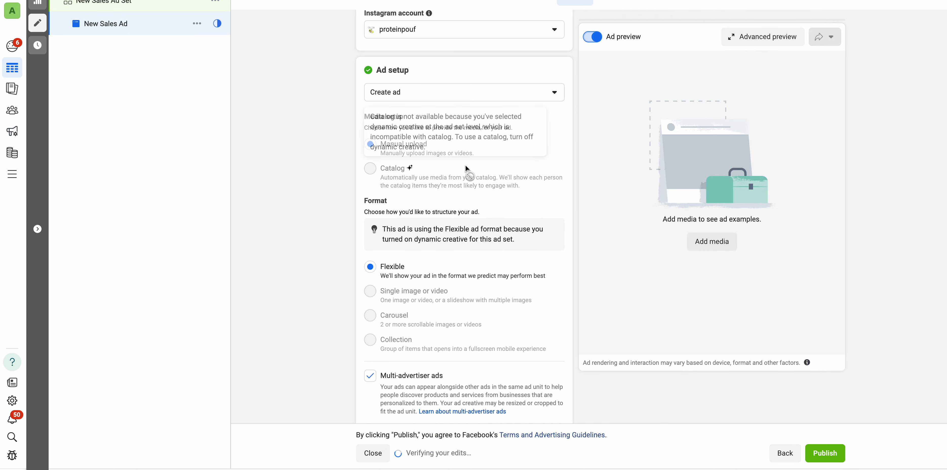
scroll(465, 168, down, 5)
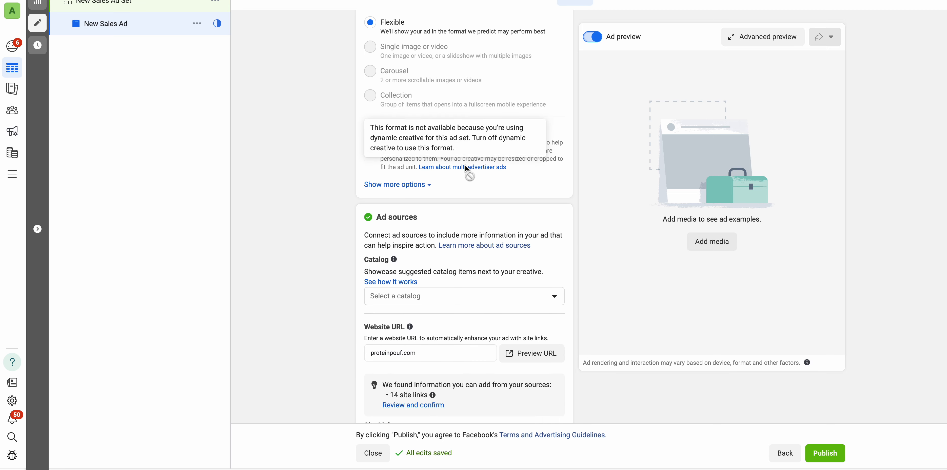
scroll(465, 169, up, 8)
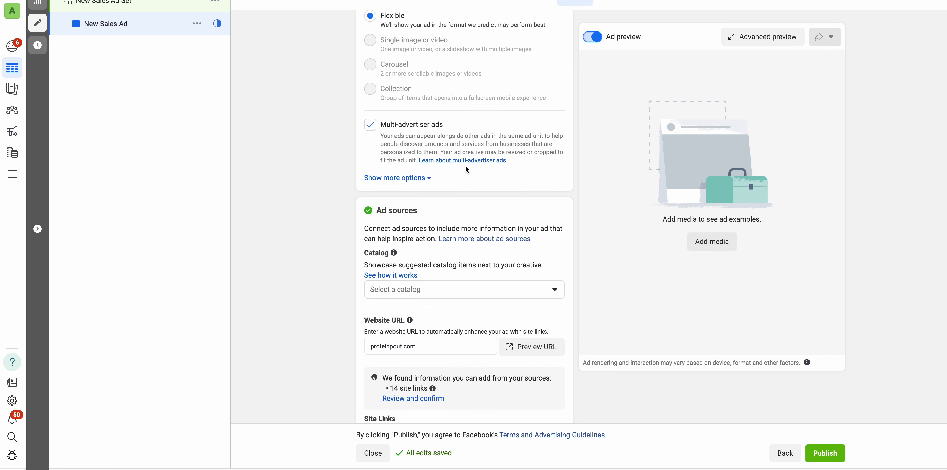
scroll(465, 166, down, 5)
scroll(465, 165, down, 10)
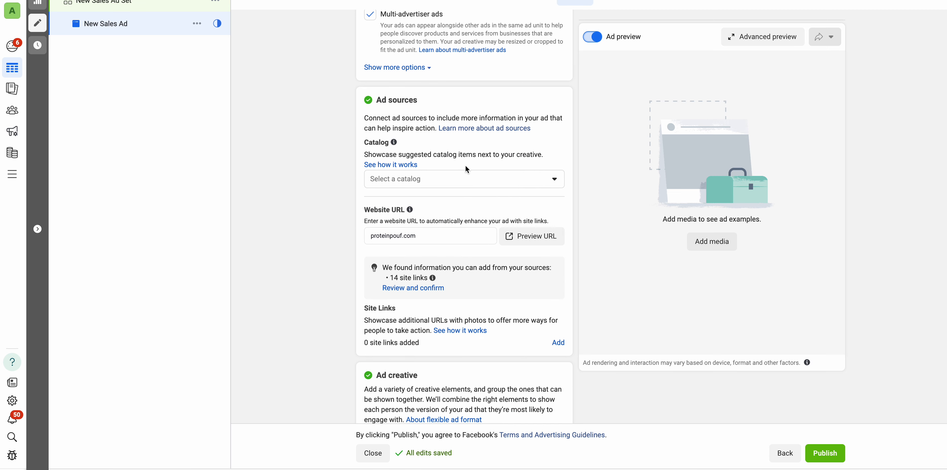
click(385, 183)
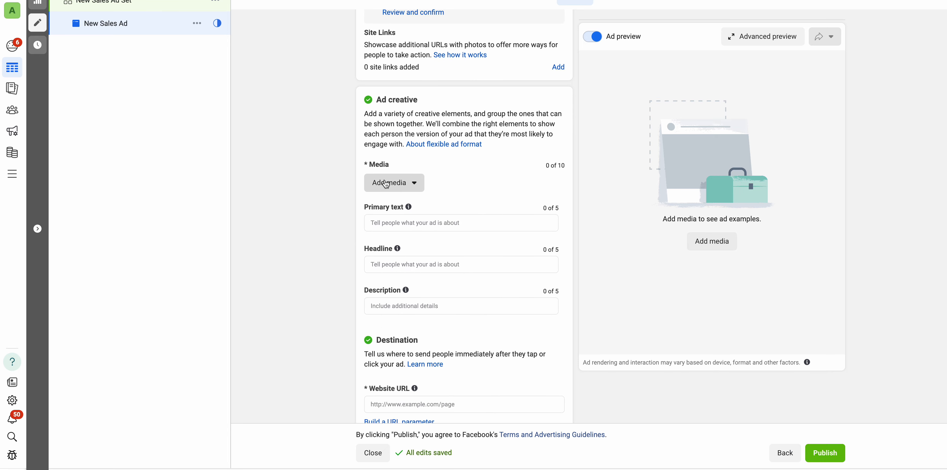
click(397, 216)
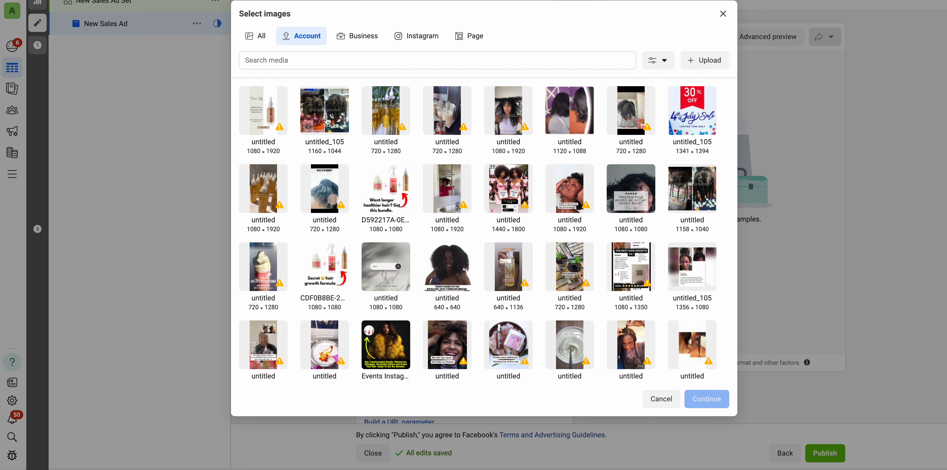
click(324, 111)
click(406, 116)
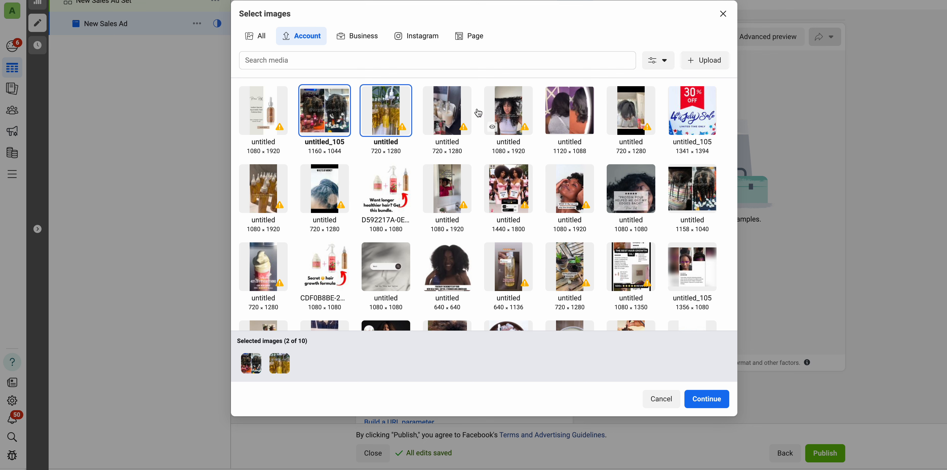
click(380, 184)
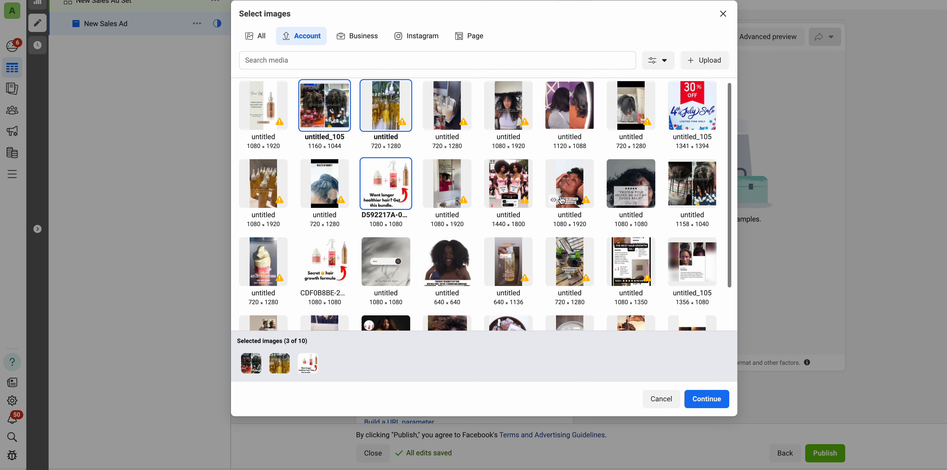
click(636, 185)
click(691, 112)
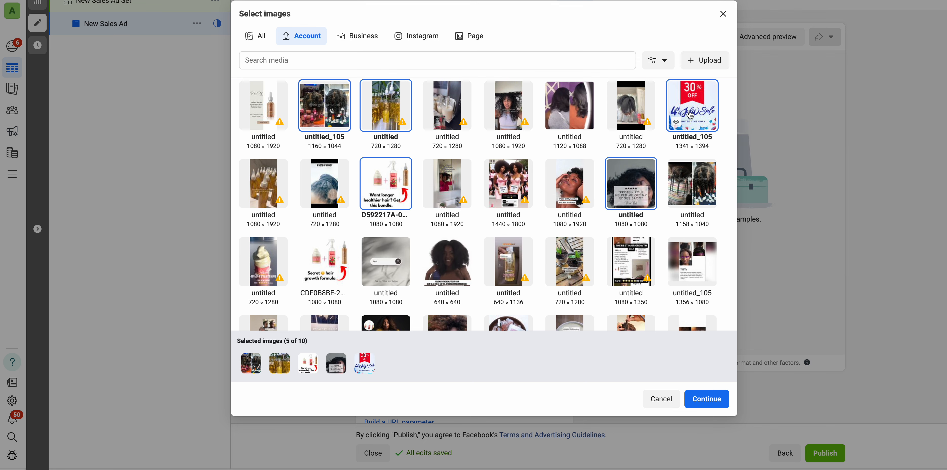
click(704, 400)
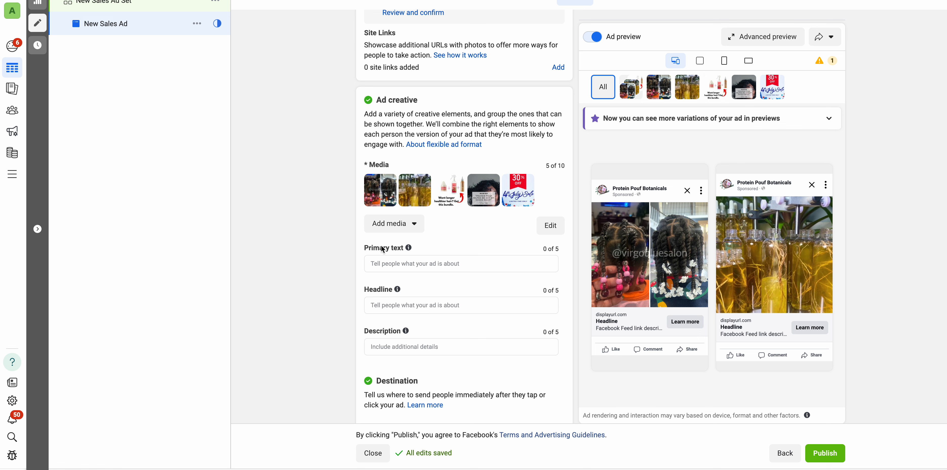
- Add five account videos to the ad creative: protein.MOV, the 1080 × 1350 video-output clip and the three campaignvid clips
click(394, 228)
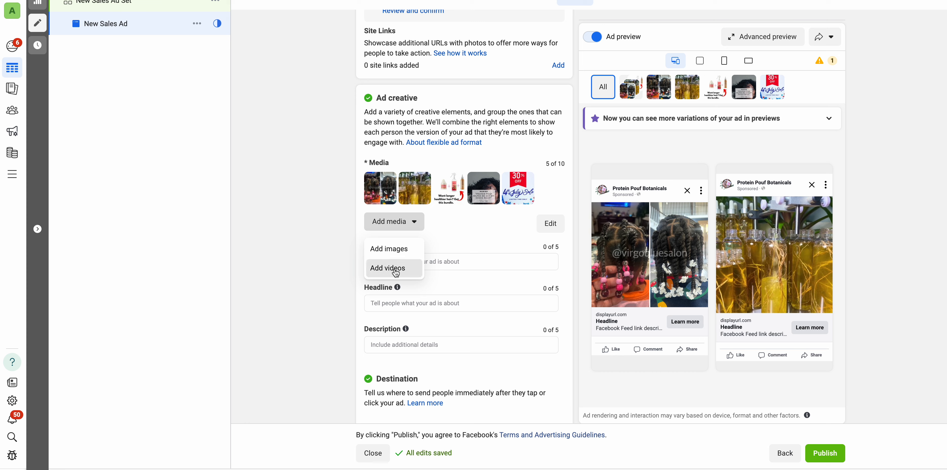
click(419, 268)
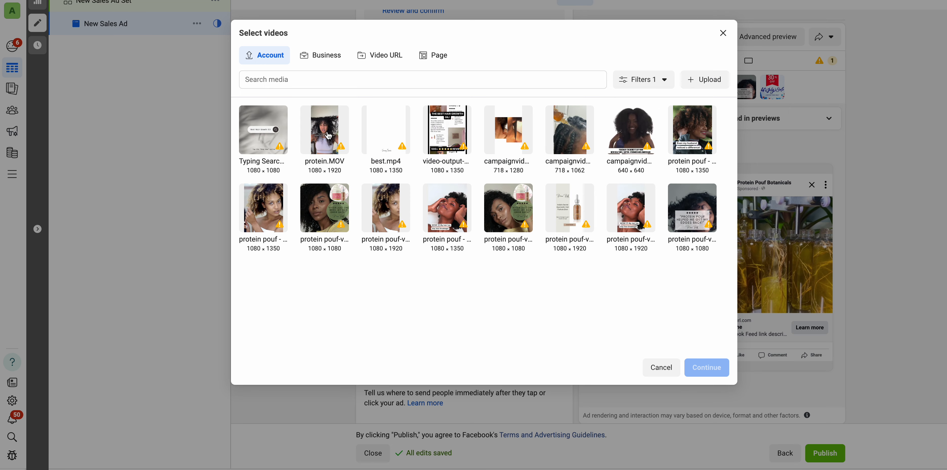
click(327, 133)
click(455, 136)
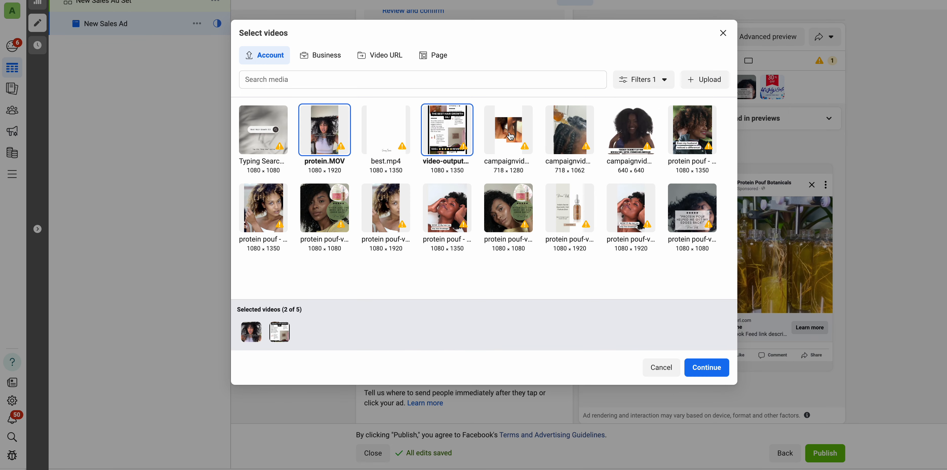
click(511, 137)
click(567, 136)
click(649, 136)
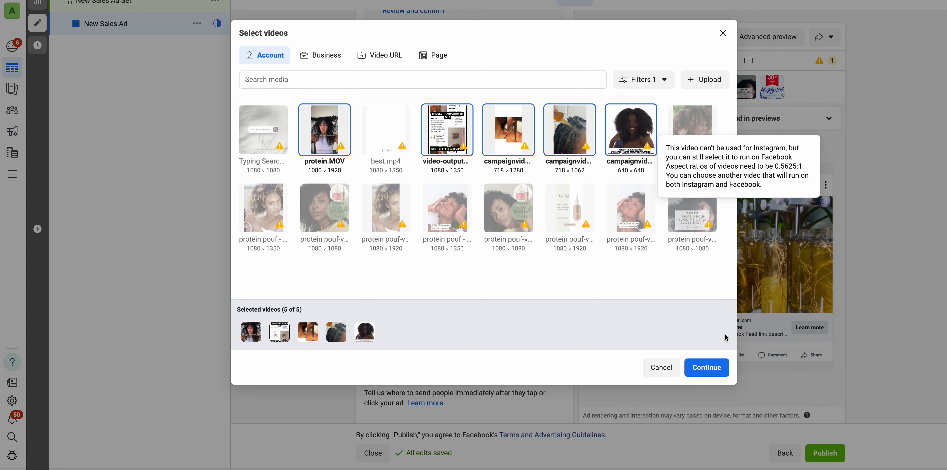
click(707, 367)
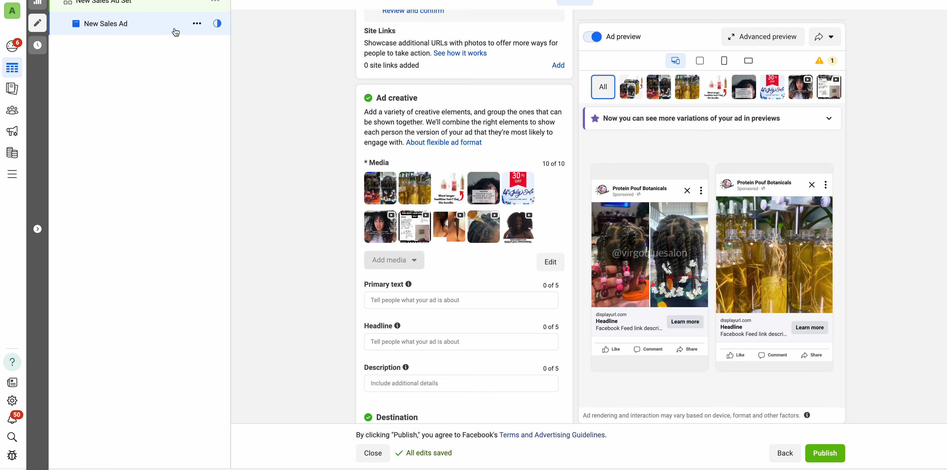
- Rename the ad as AD LEVEL
scroll(367, 59, up, 12)
scroll(404, 46, up, 8)
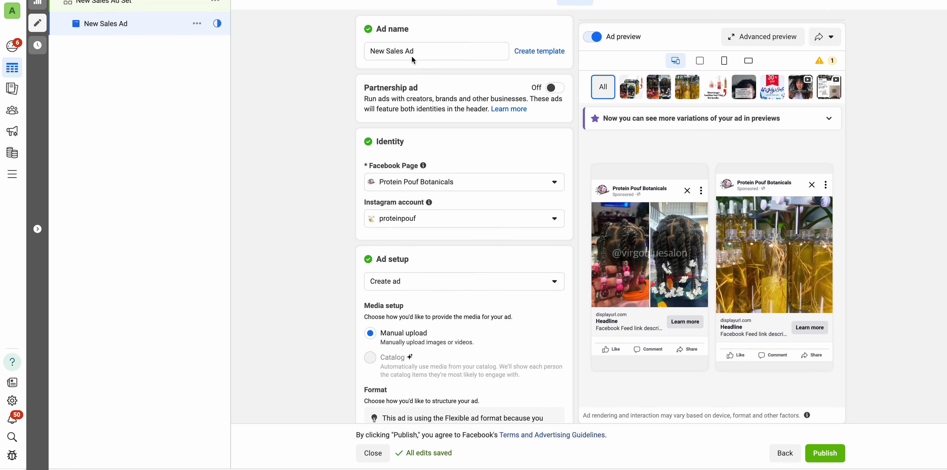
drag(412, 56, 331, 39)
text(AD)
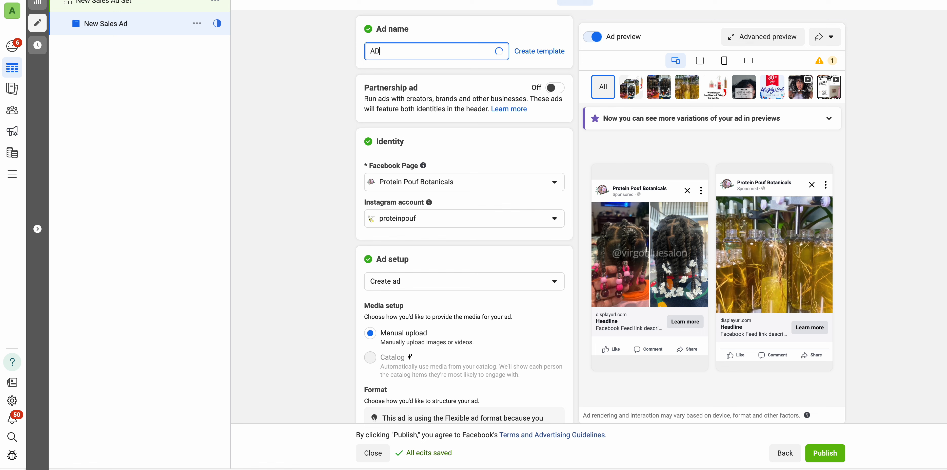
text( LEVEL)
click(309, 56)
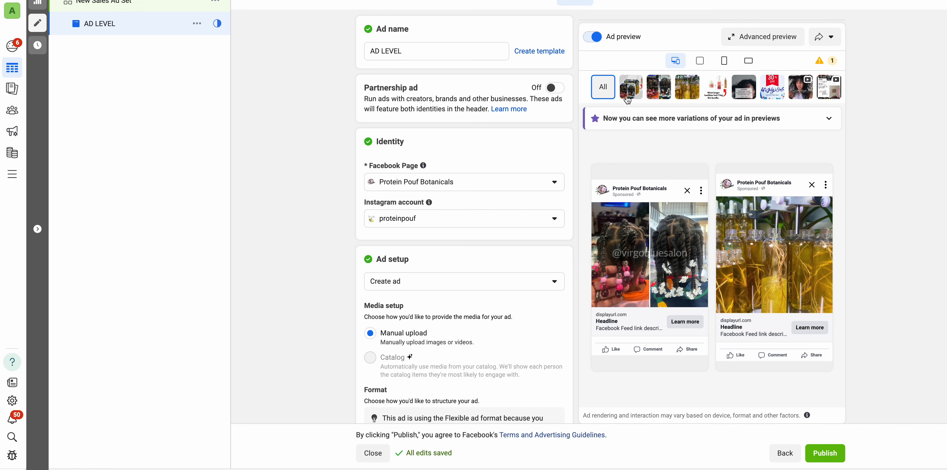
- Enter the placeholder structure "HOOK - VALUE - CTA" as the primary text in the ad creative
scroll(527, 127, down, 3)
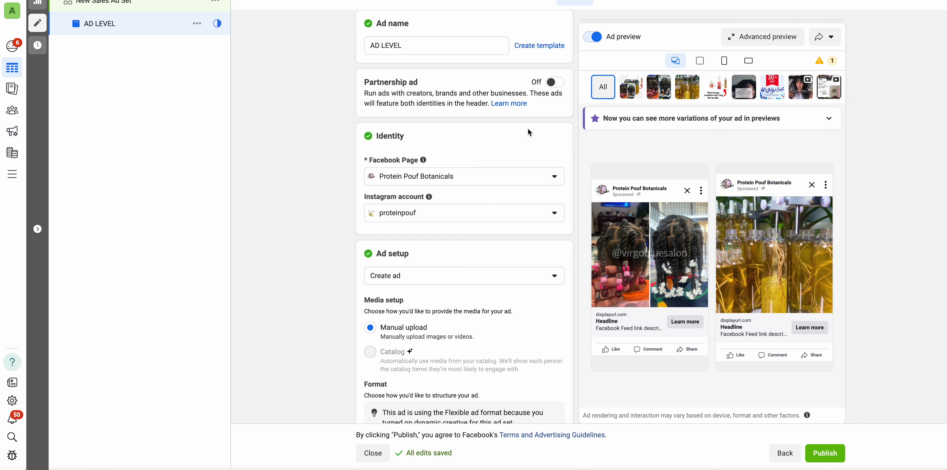
scroll(533, 128, down, 8)
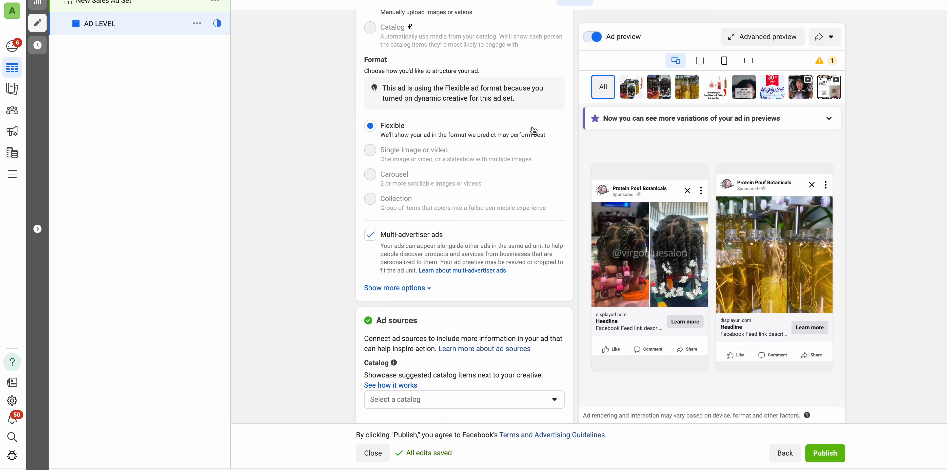
scroll(533, 127, down, 4)
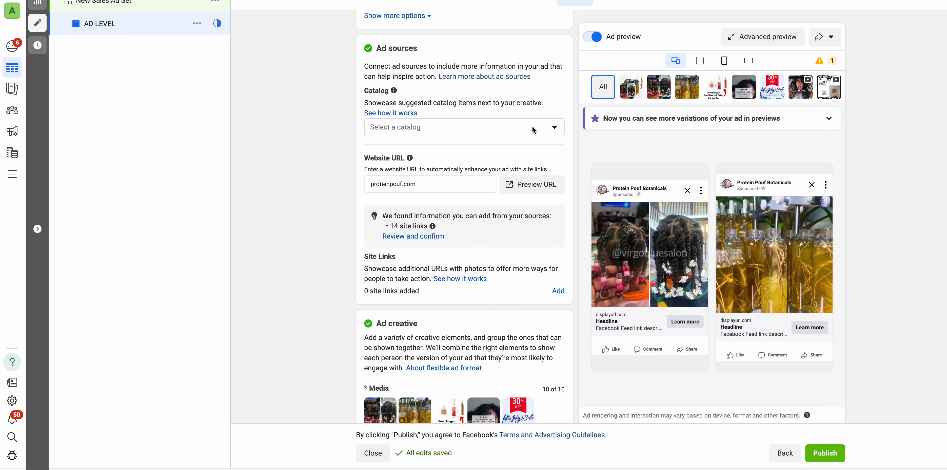
scroll(514, 142, down, 7)
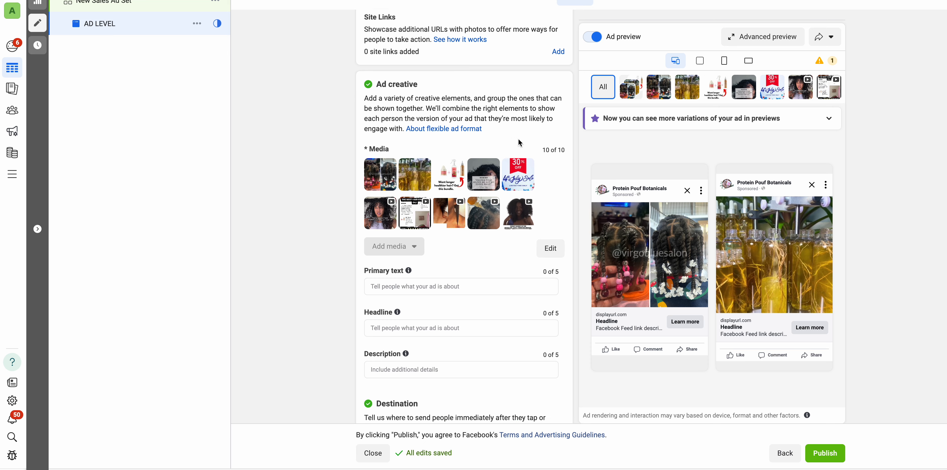
click(421, 226)
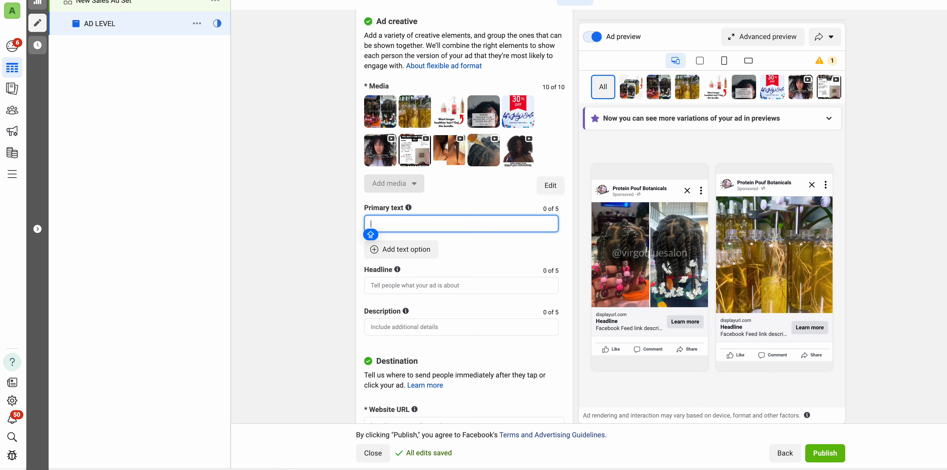
text(HOOK)
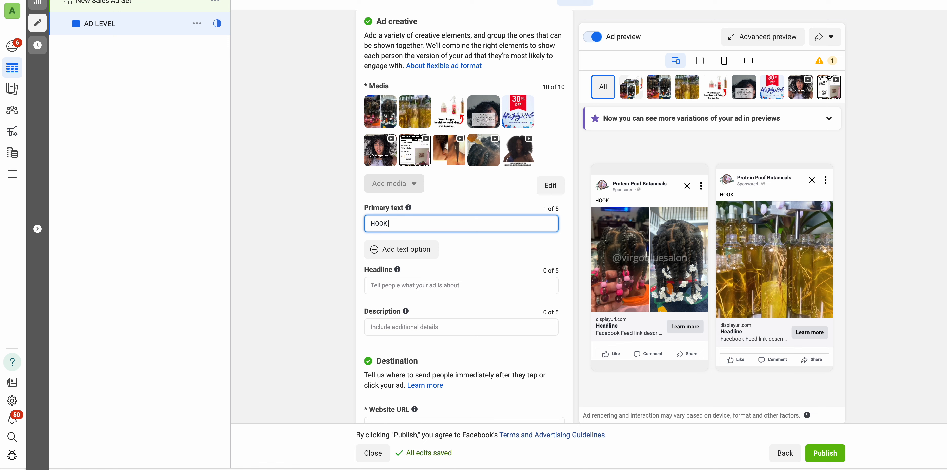
text(')
key(BackSpace)
text(- VALUE)
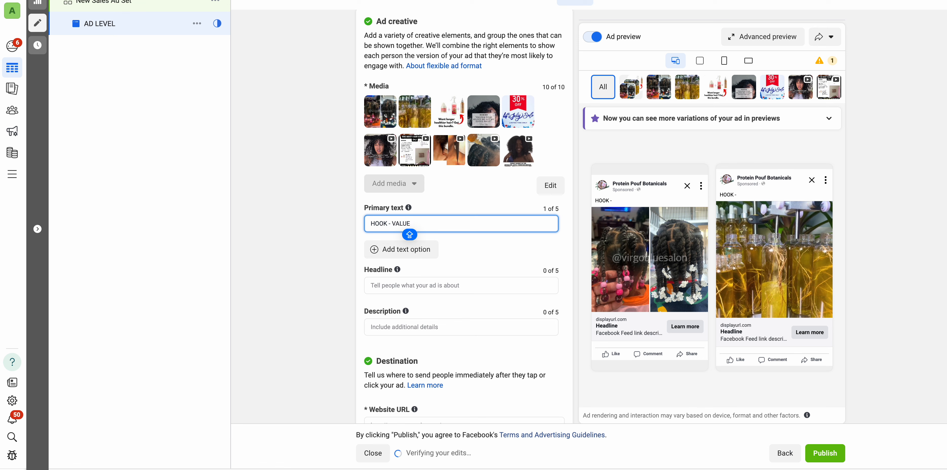
text( - CTA)
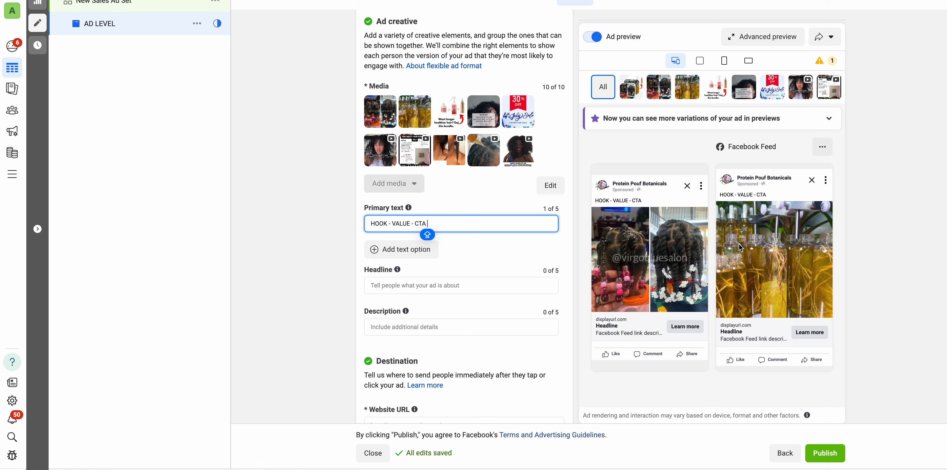
click(753, 244)
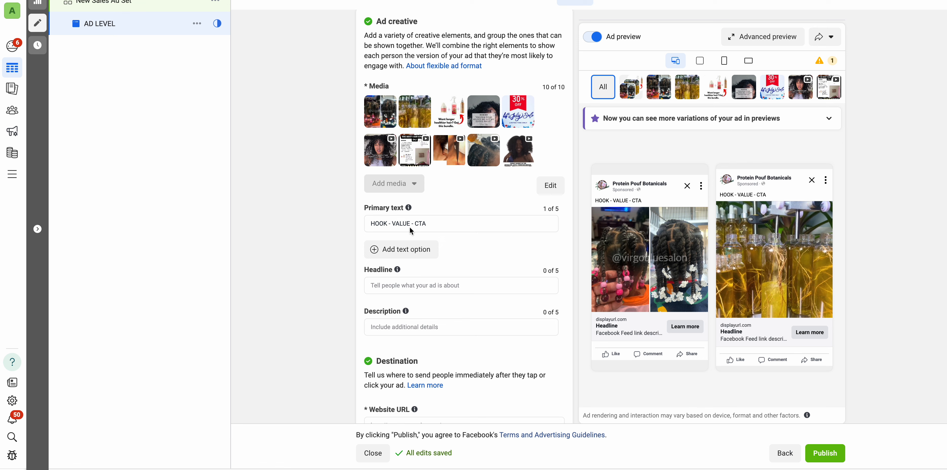
- Replace HOOK in the primary text with "DO YOU STRUGGLE WITH GROWING YOUR HAIR?"
drag(388, 223, 353, 221)
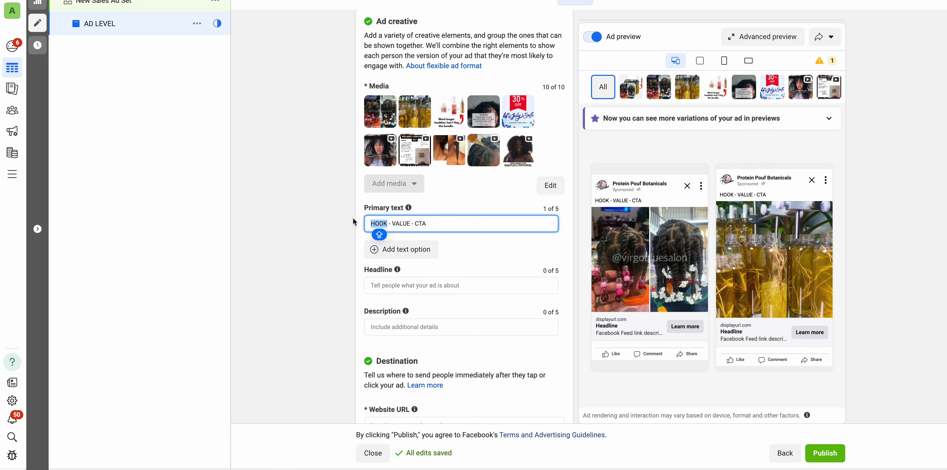
text(DO YOU STRU)
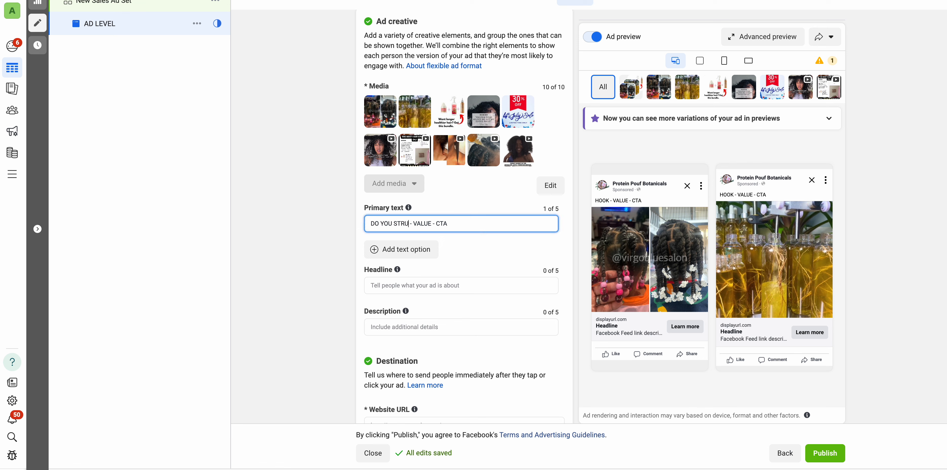
text(GGLE WITH GROWI)
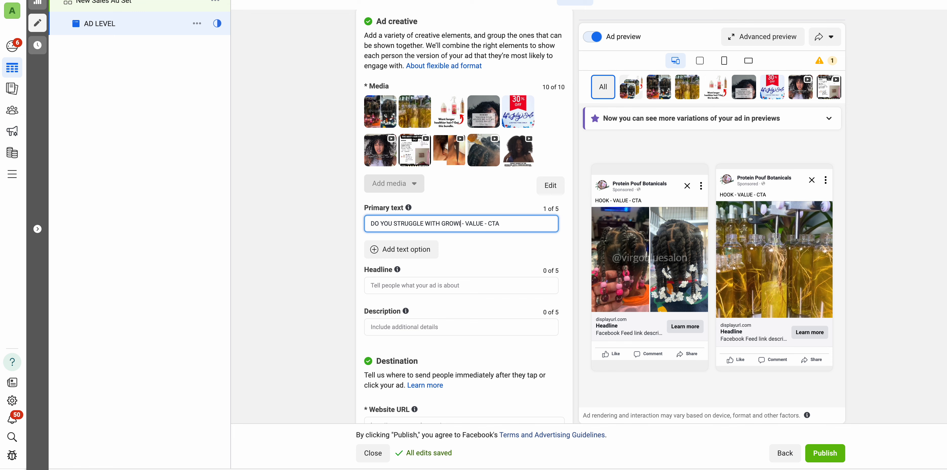
text(NG YOUR HAIR?)
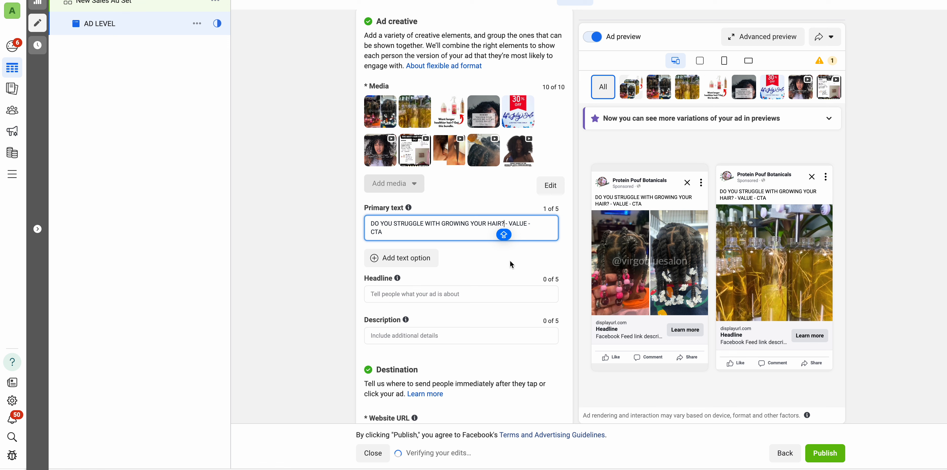
- Replace VALUE in the primary text with "CHECK OUT OUR AMAZING ALL NATURAL HAIR GROWTH OIL!"
drag(510, 224, 527, 223)
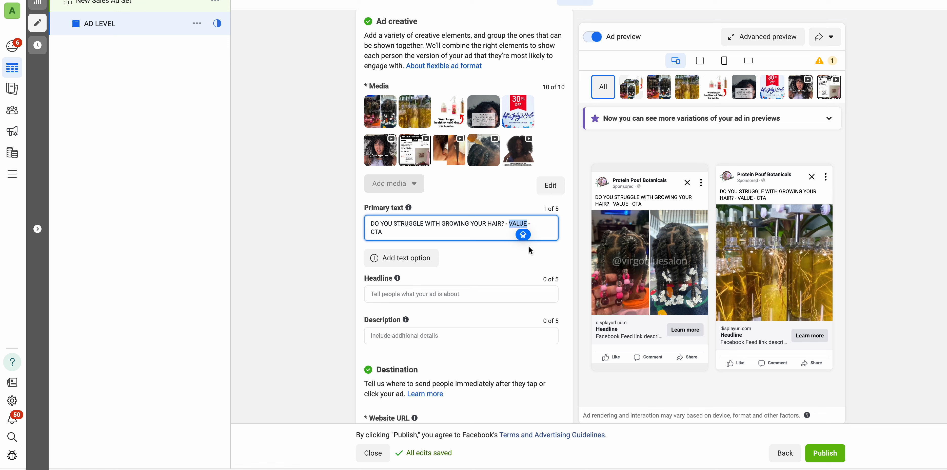
text(WELL)
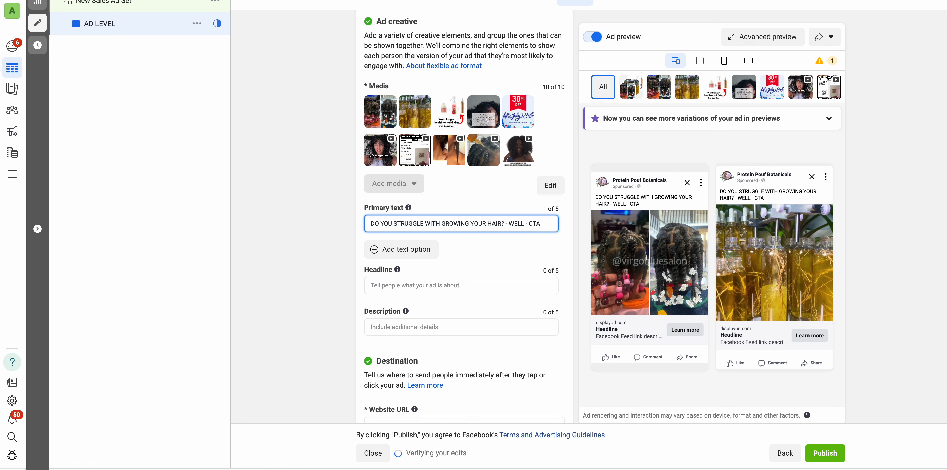
key(BackSpace)
key(BackSpace)
key(BackSpace)
key(BackSpace)
key(BackSpace)
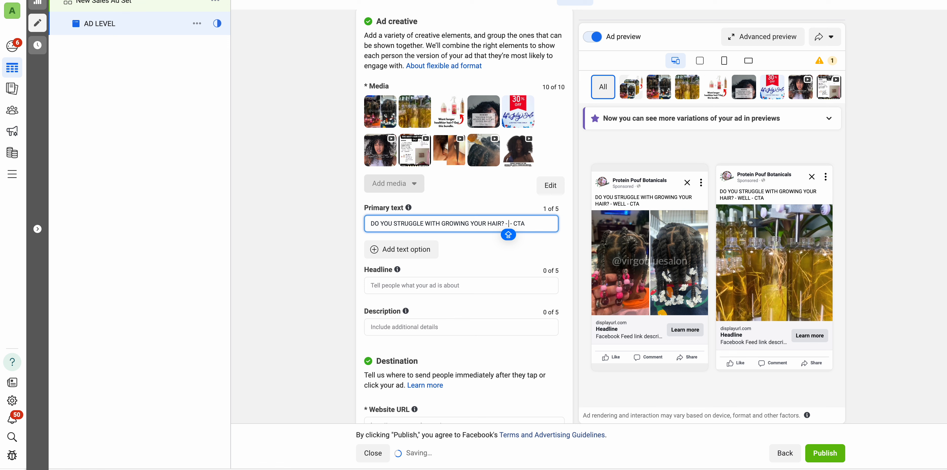
text(CHECK O)
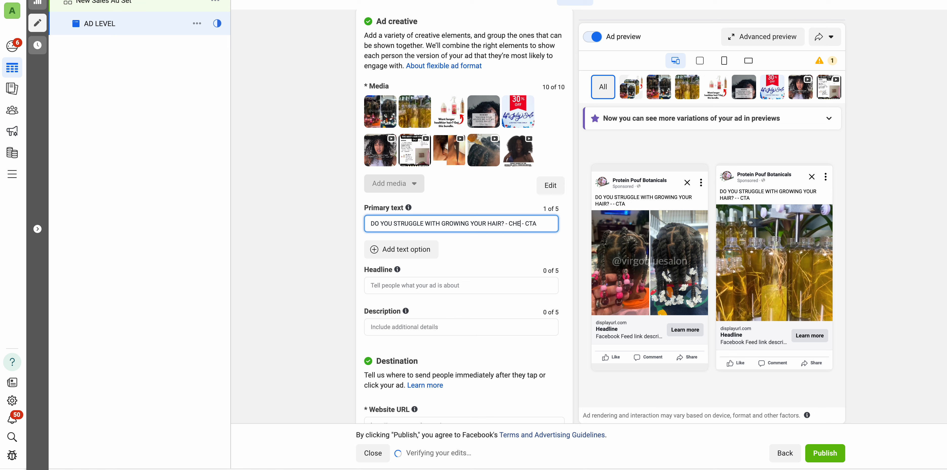
text(UT OUR)
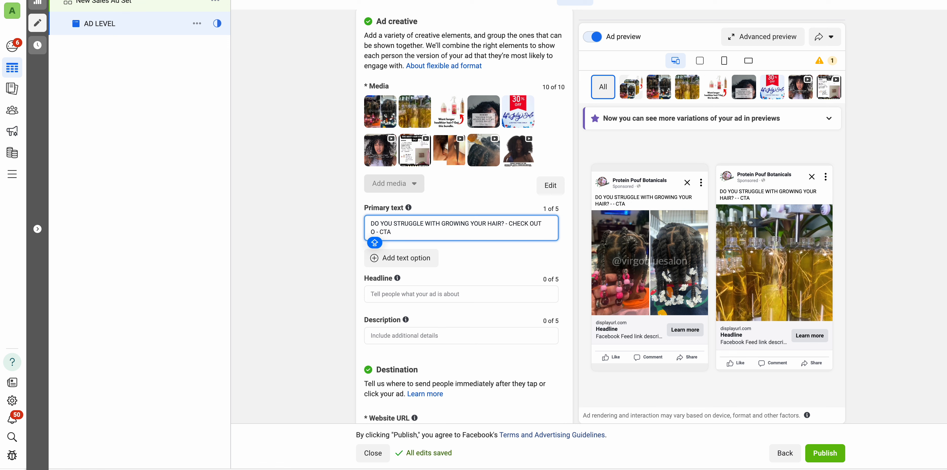
text( AMAZING )
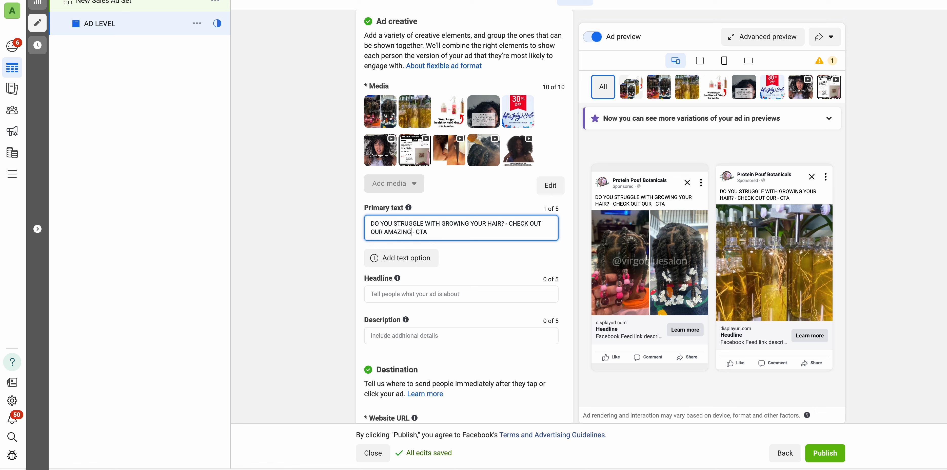
text(ALL NATURAL HAIR GORWTH)
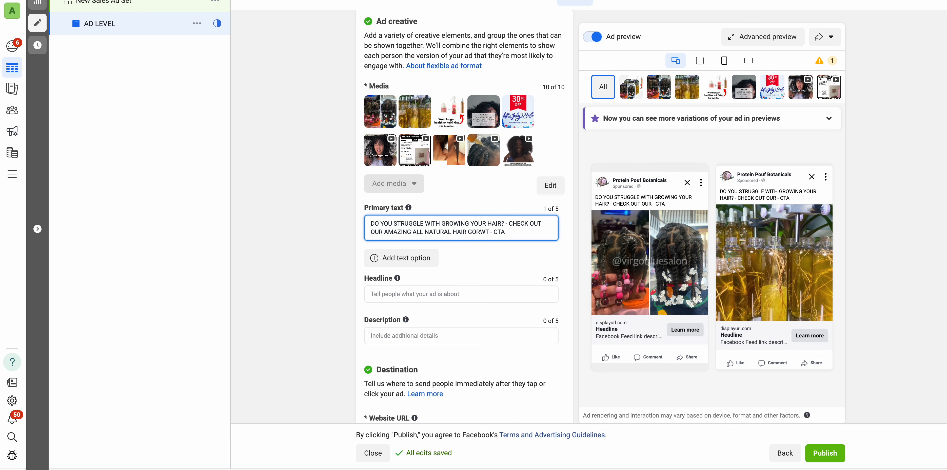
key(BackSpace)
key(BackSpace)
key(BackSpace)
key(BackSpace)
key(BackSpace)
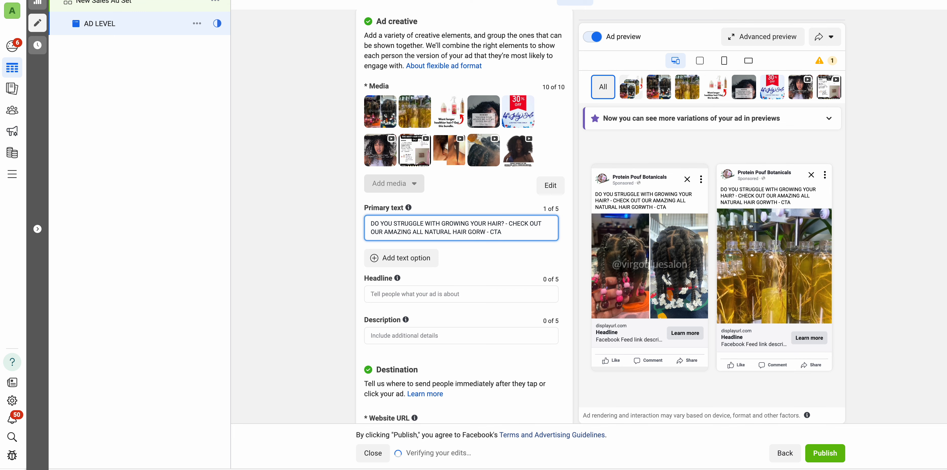
text(ROTH OIK)
key(BackSpace)
key(BackSpace)
key(BackSpace)
key(BackSpace)
key(BackSpace)
key(BackSpace)
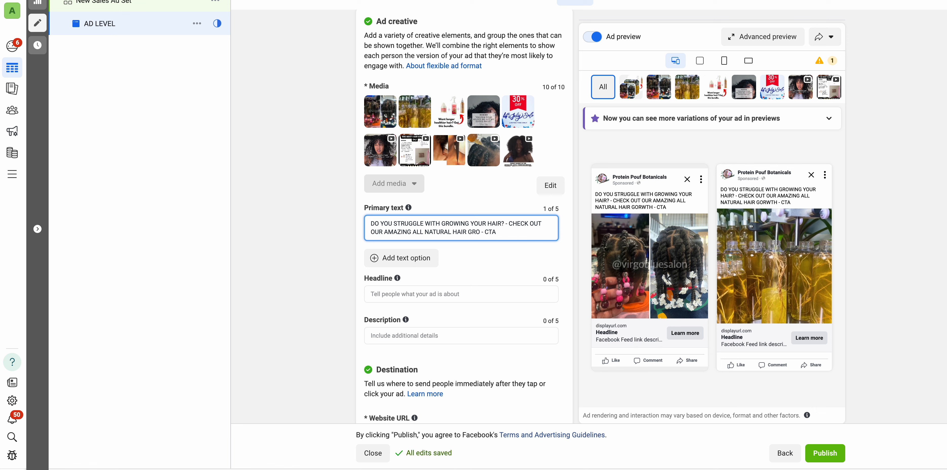
text(WTH OIL!)
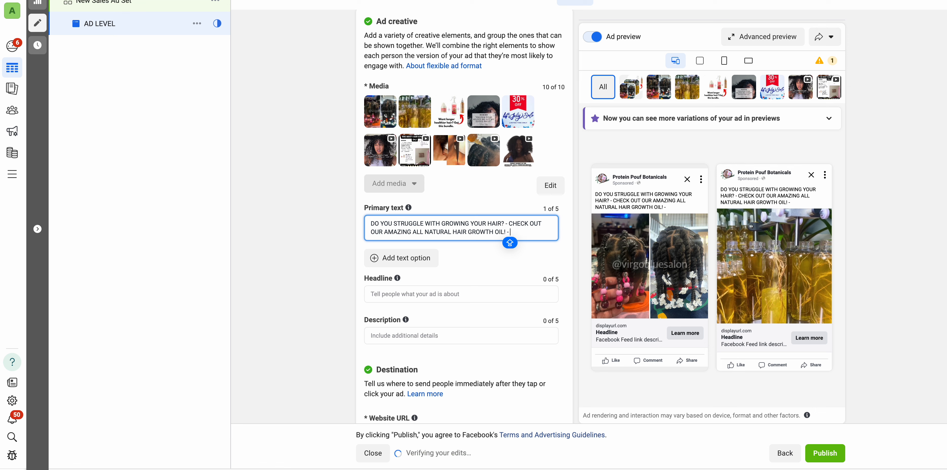
- Replace CTA in the primary text with the call to action TAP THE "SHOP NOW" BUTTON!
text(TAP THE)
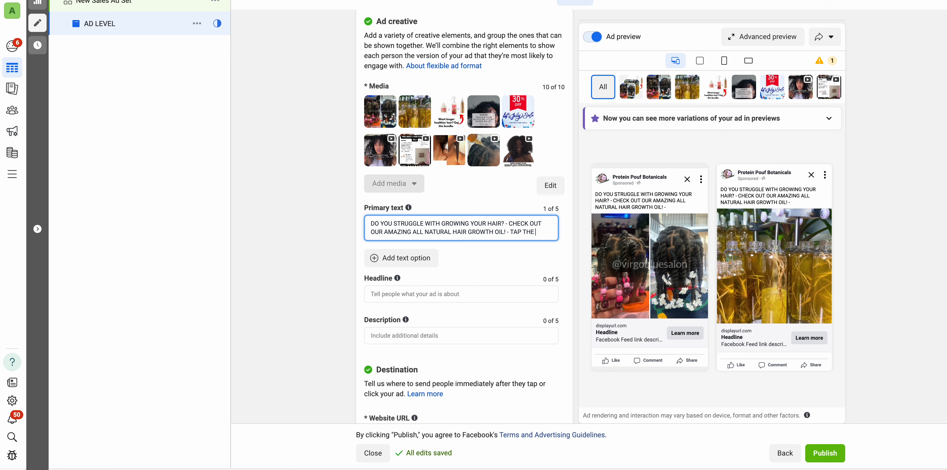
text( "SHOP NOW)
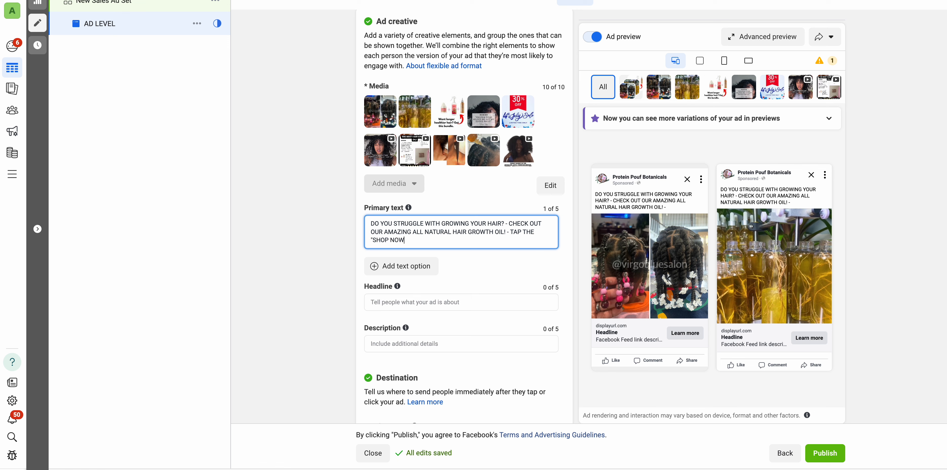
text(" BUTTON!)
- Add a second primary text option containing a copy of the full first primary text
triple_click(455, 238)
key(super+c)
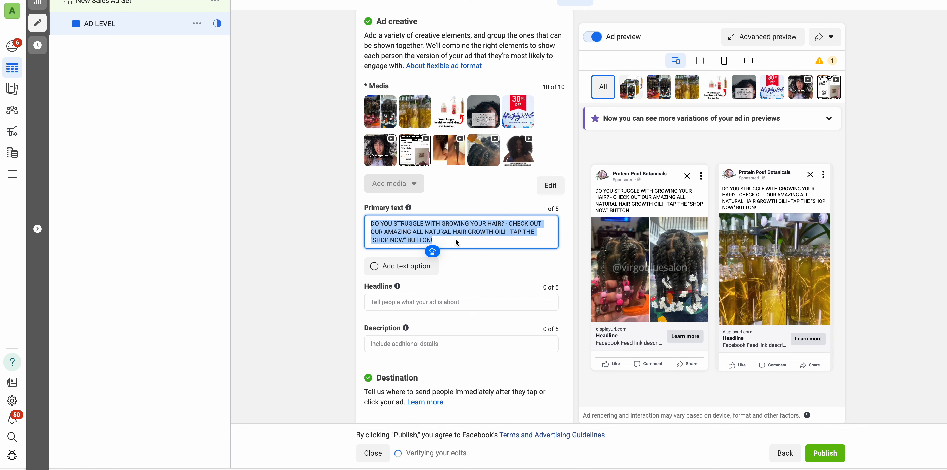
click(404, 266)
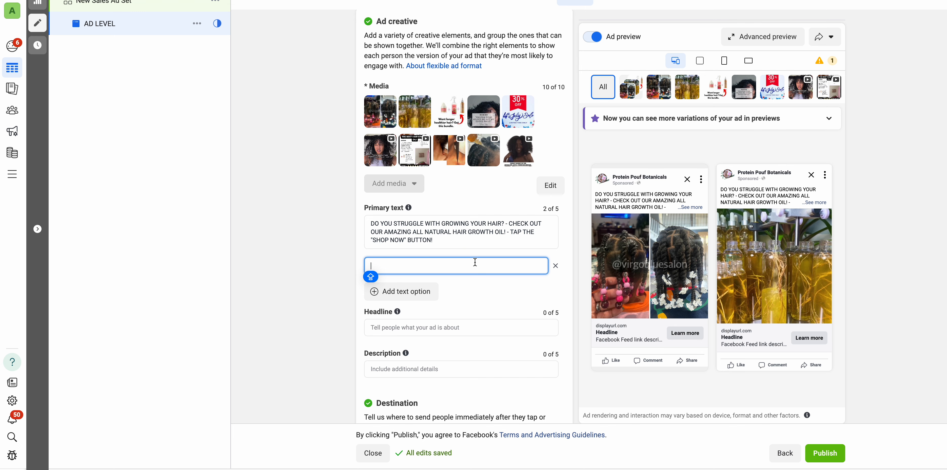
key(super+v)
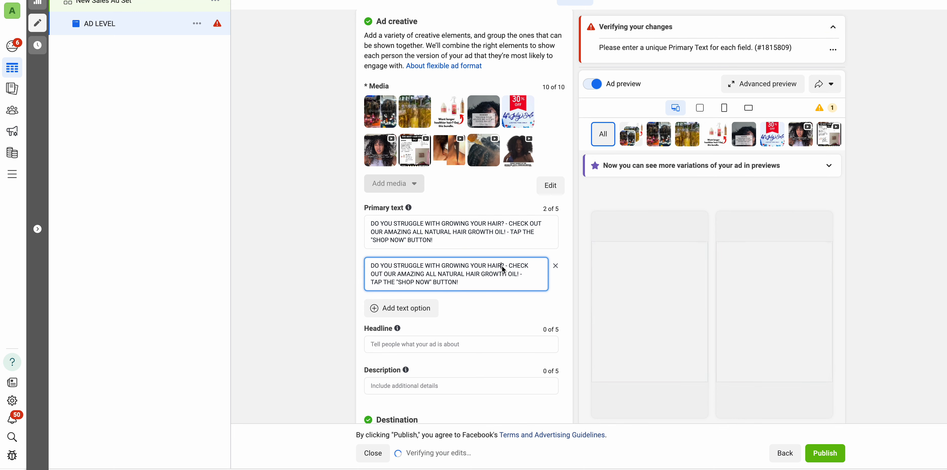
- Change the opening question of the second primary text to "WOULD YOU LIKE TO GROW FULL & THICK HAIR?"
drag(502, 266, 366, 264)
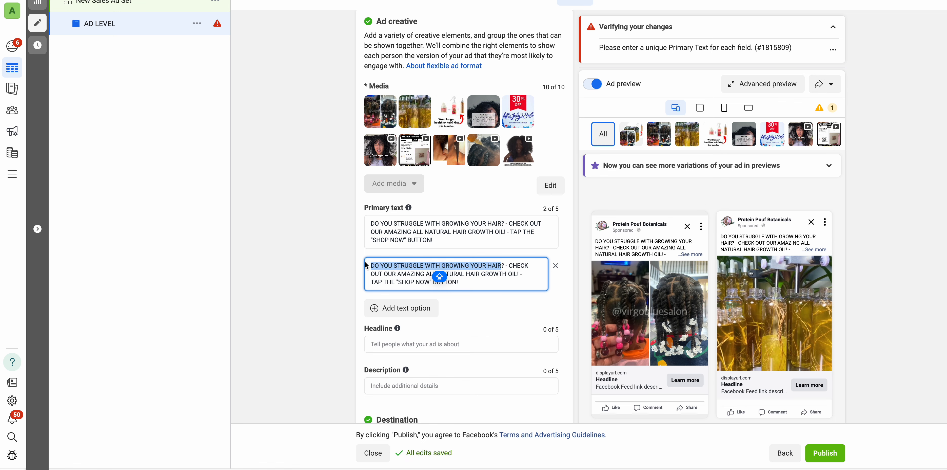
text(WOULD YOU L)
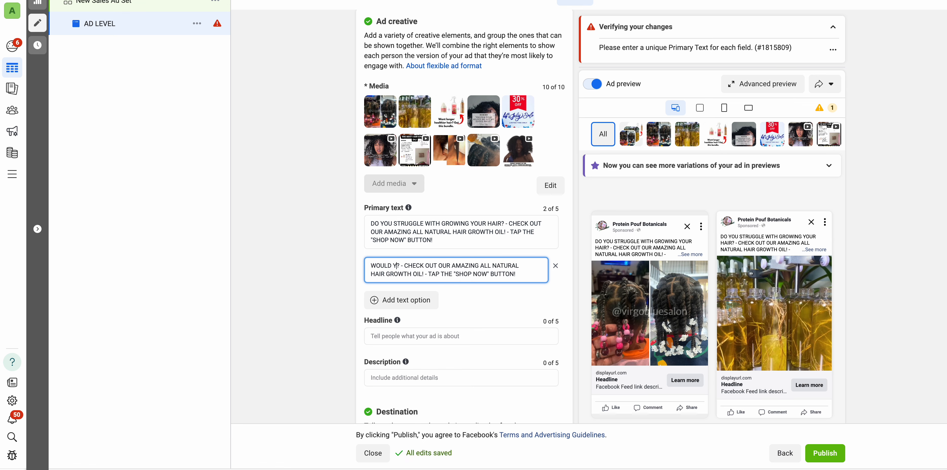
text(IKE TO GRO)
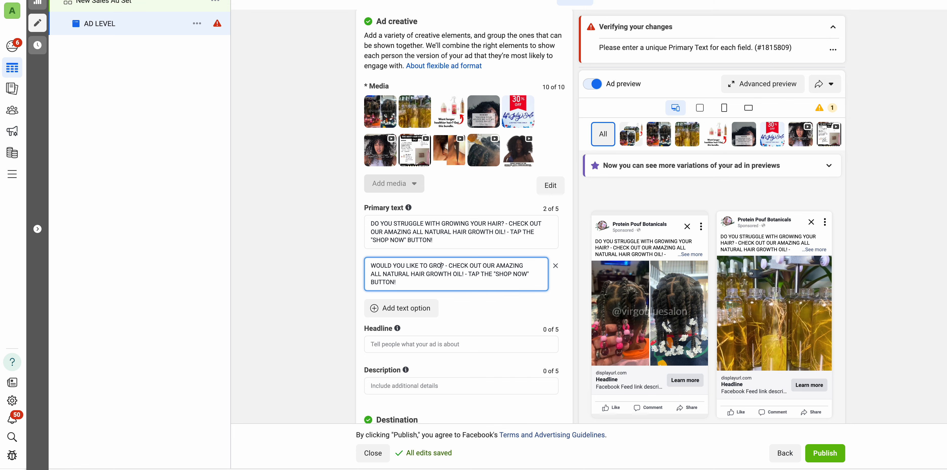
text(W NAT)
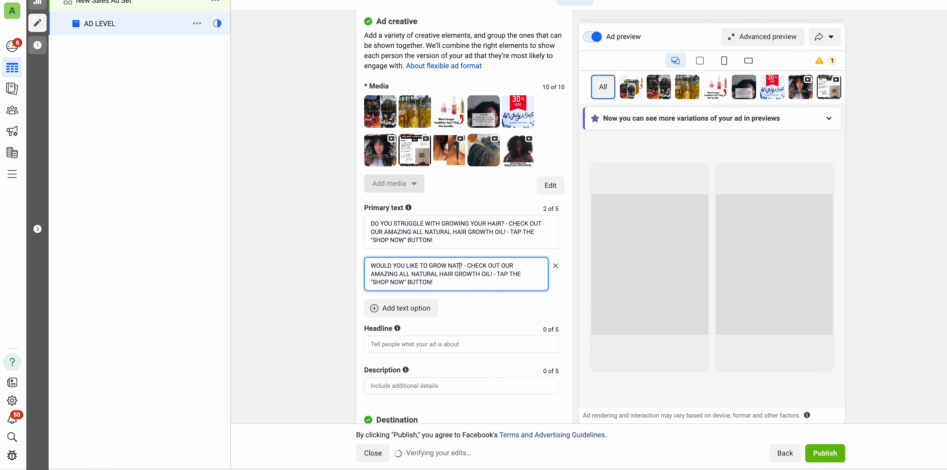
key(BackSpace)
text(FU)
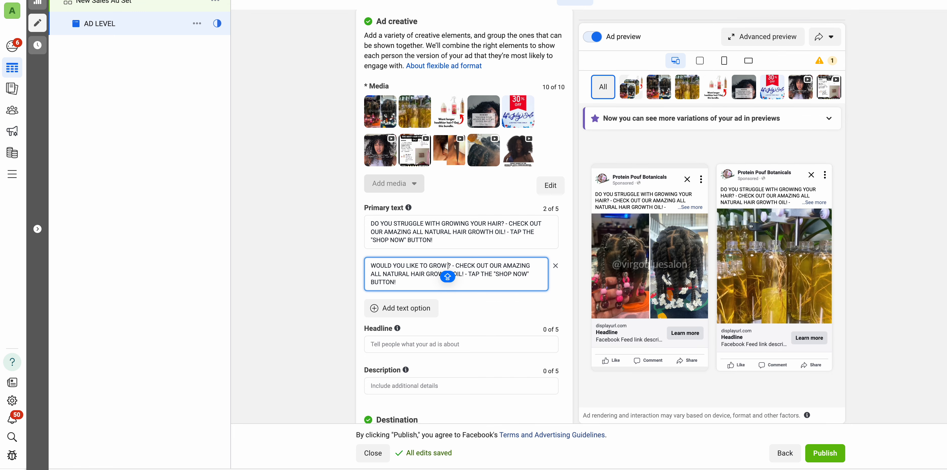
text(LL & THI)
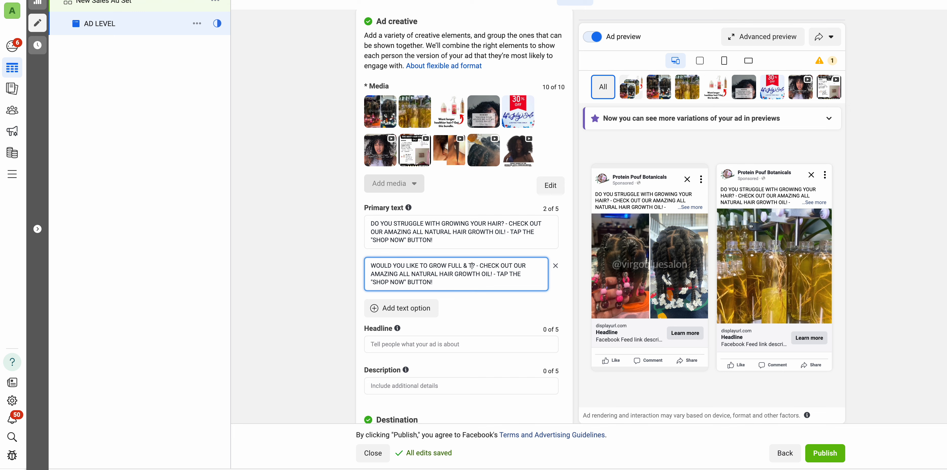
text(CK HAIR)
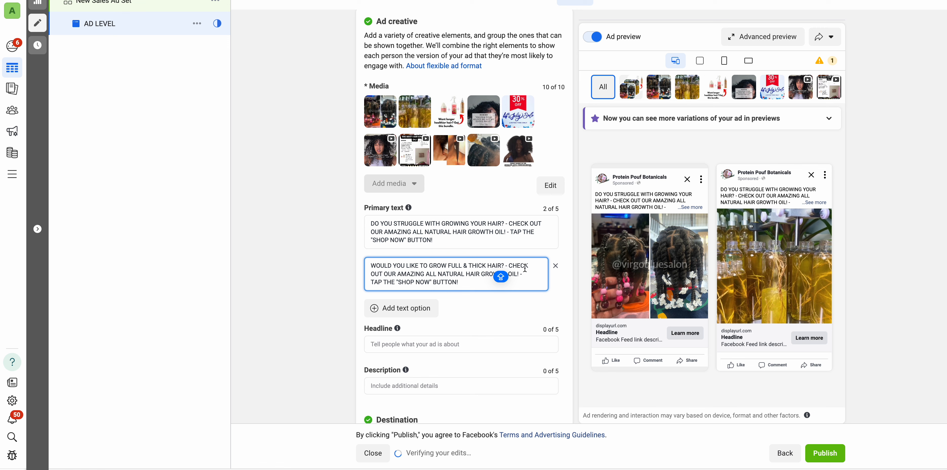
drag(510, 266, 518, 281)
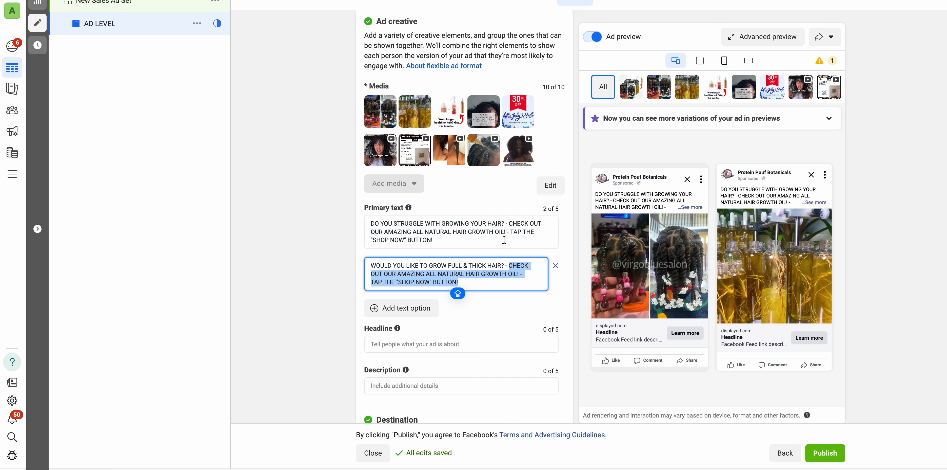
scroll(471, 252, down, 1)
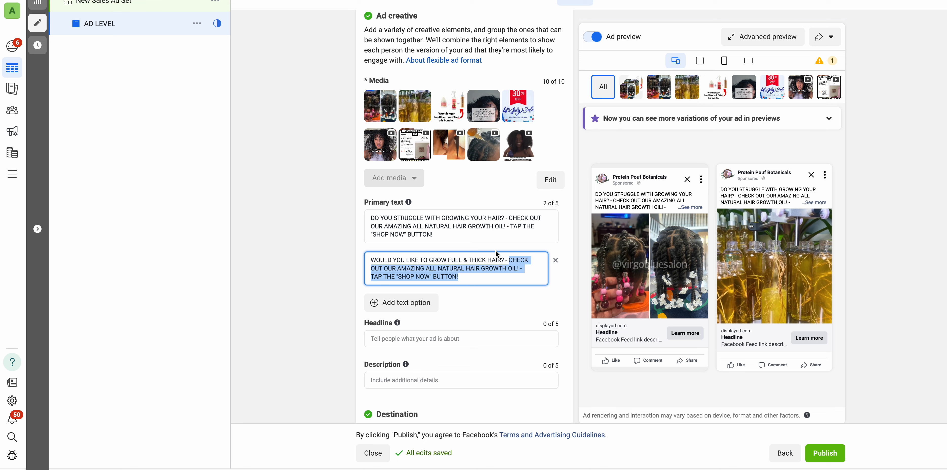
click(416, 227)
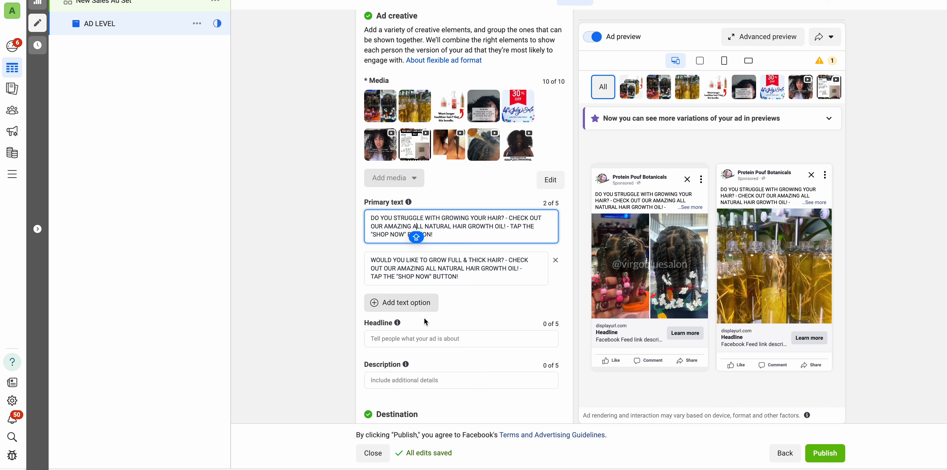
- Enter "BEST HAIR GROWTH OIL EVER" as the ad's first headline
click(423, 339)
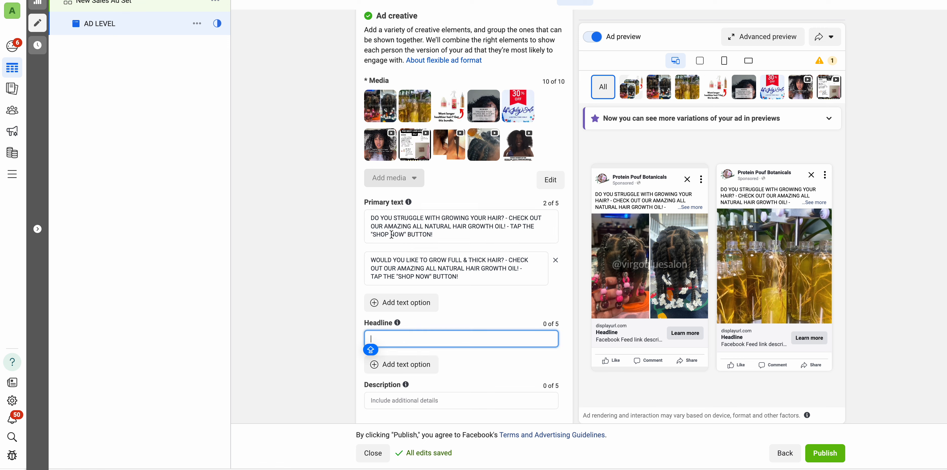
scroll(348, 216, down, 1)
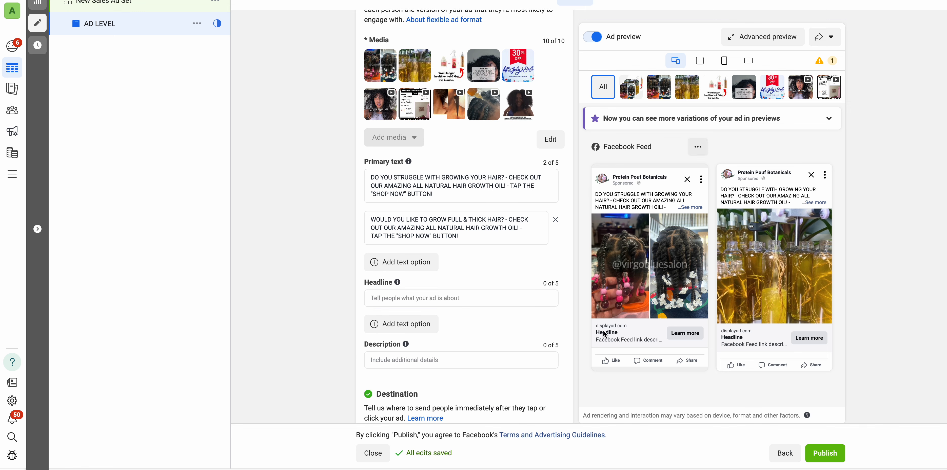
click(455, 296)
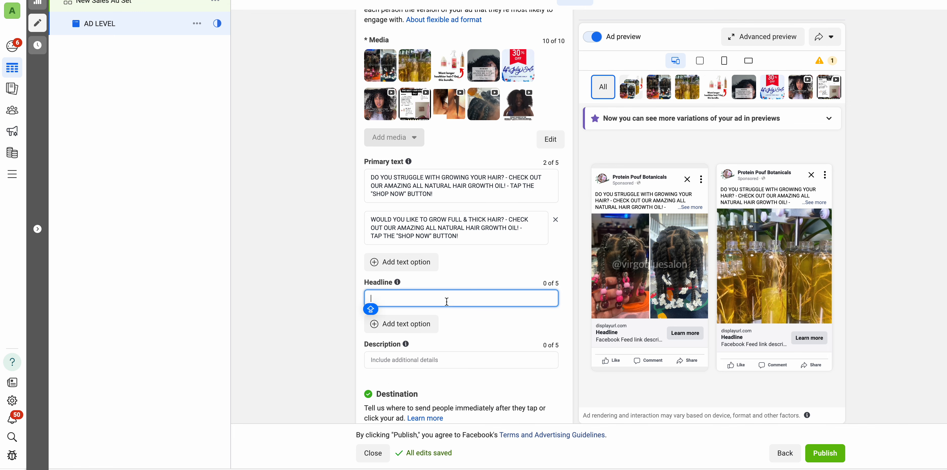
text(BEST HAIR GROWTH OIL EVER)
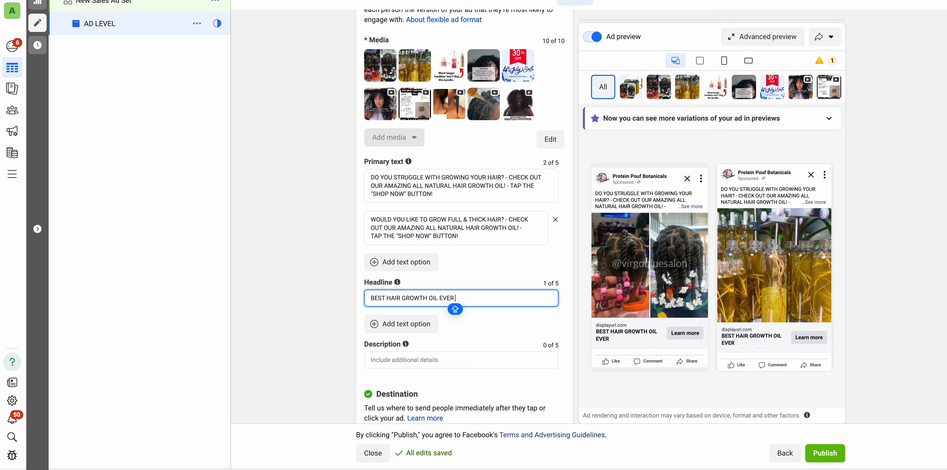
- Add a second headline option reading "OVER 500+ 5 STAR REVIEWS"
click(423, 324)
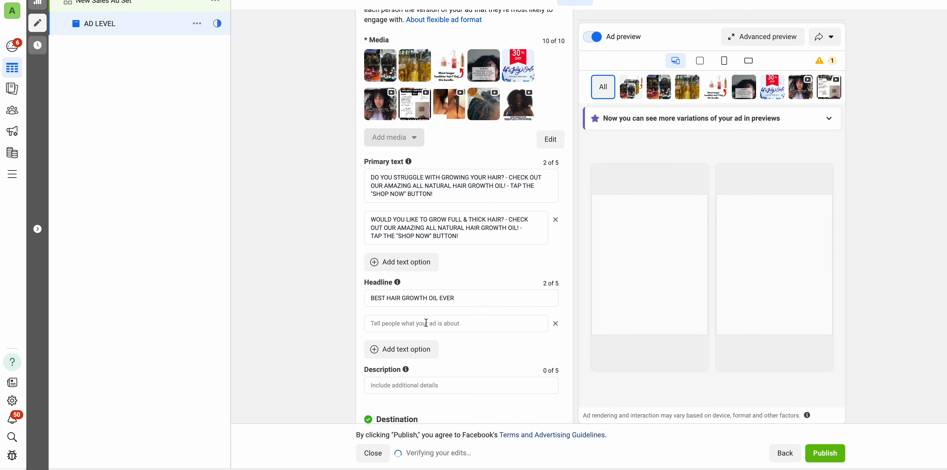
click(427, 323)
text(OVER)
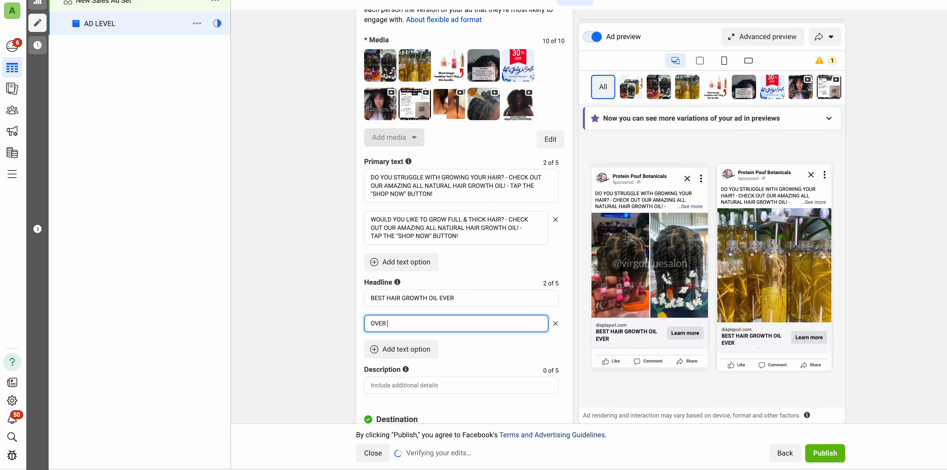
text( 500+)
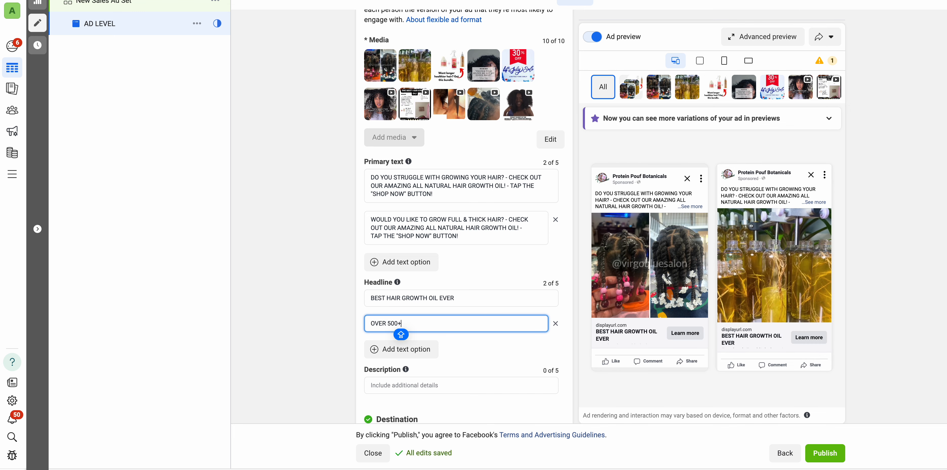
text( 5 STAR REVIEWS)
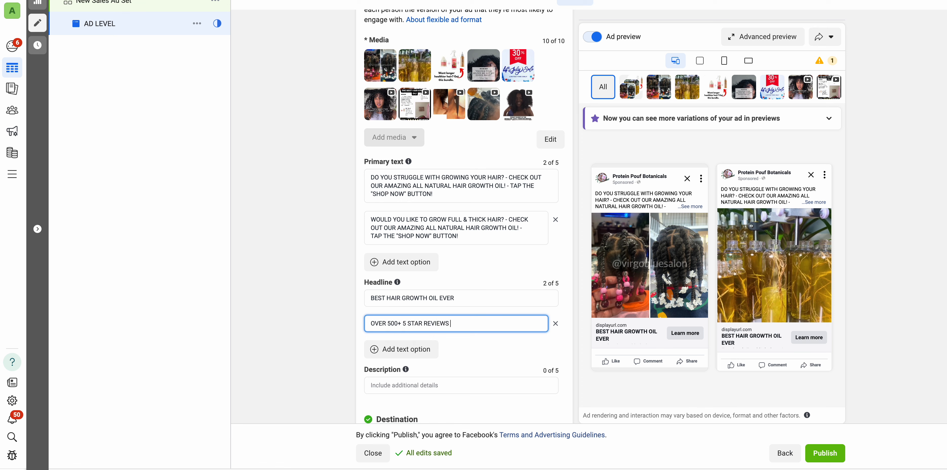
click(509, 282)
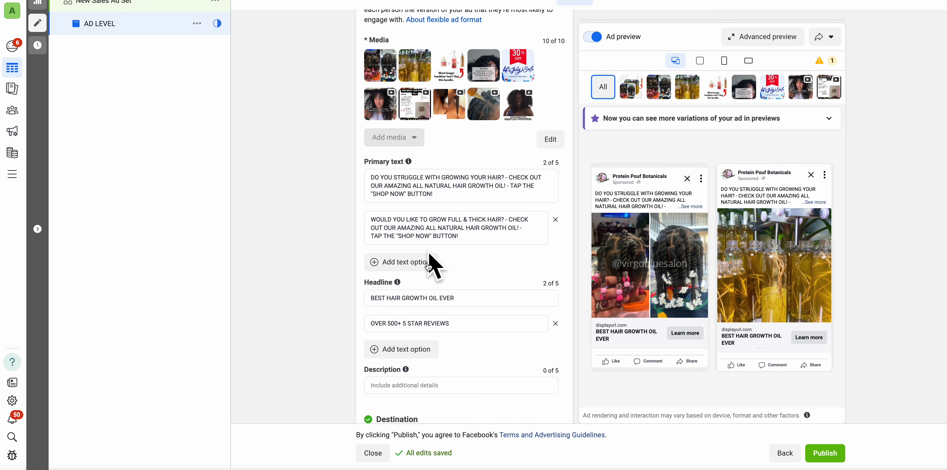
drag(374, 163, 405, 164)
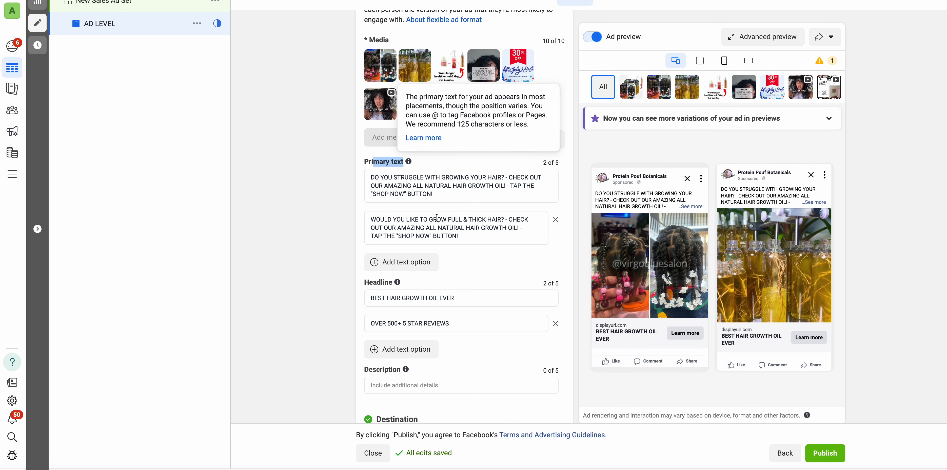
scroll(440, 216, up, 2)
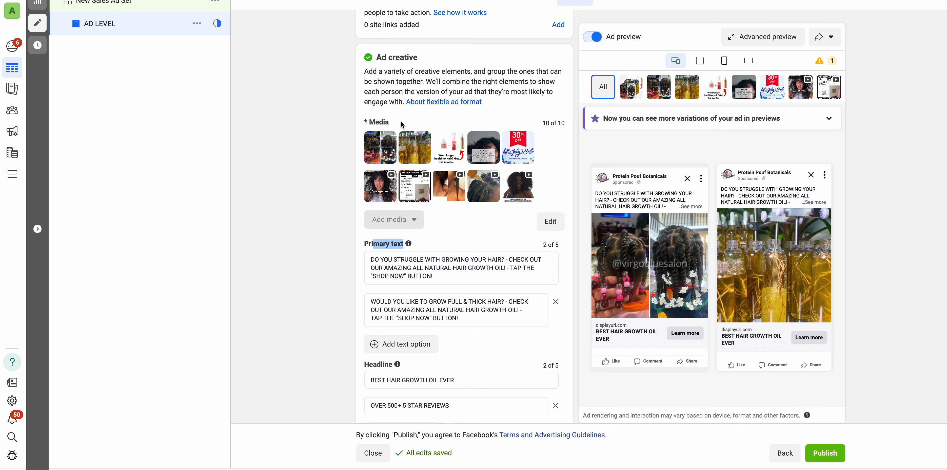
scroll(446, 181, down, 3)
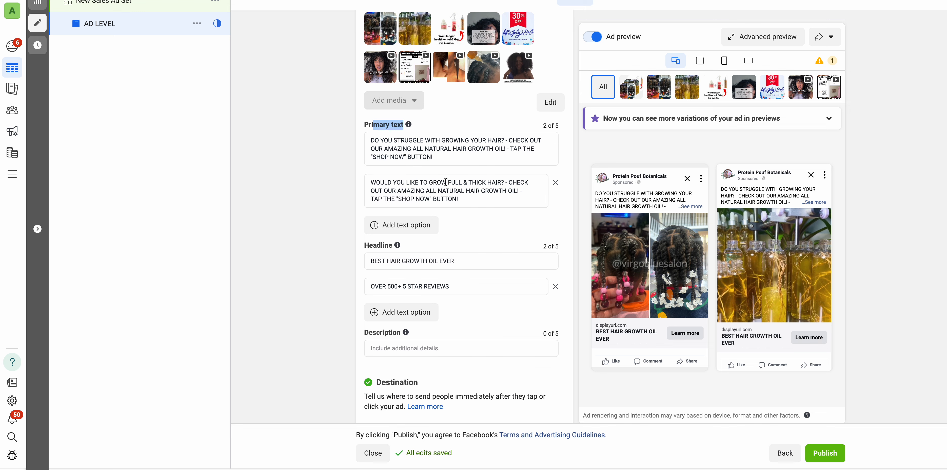
- Set the ad's call to action in the Destination section to Shop now
scroll(443, 180, down, 3)
scroll(427, 209, down, 3)
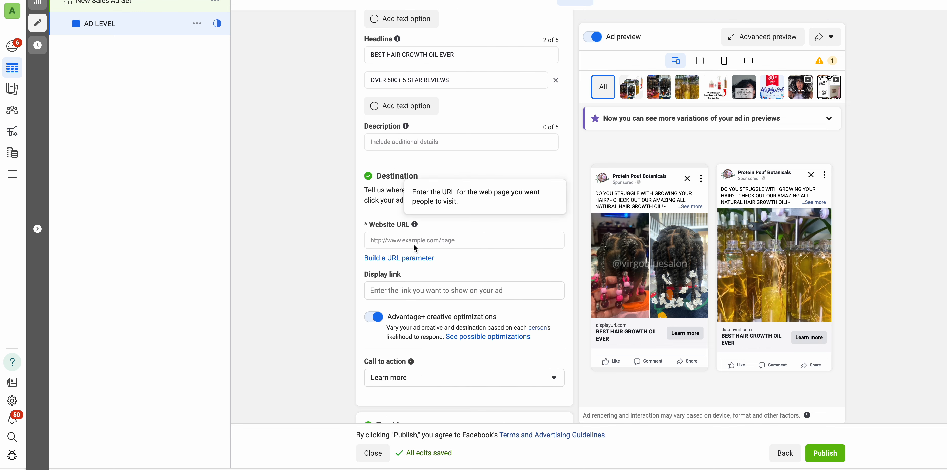
click(414, 246)
scroll(409, 230, down, 2)
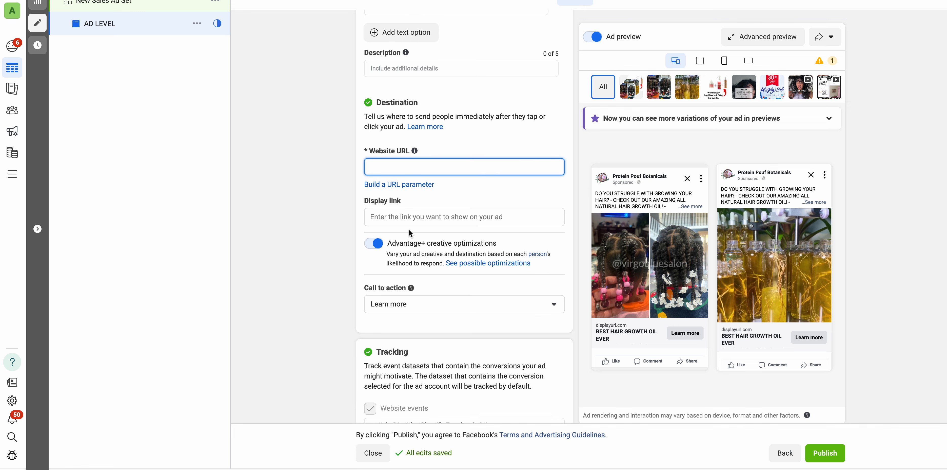
scroll(409, 229, down, 1)
click(387, 264)
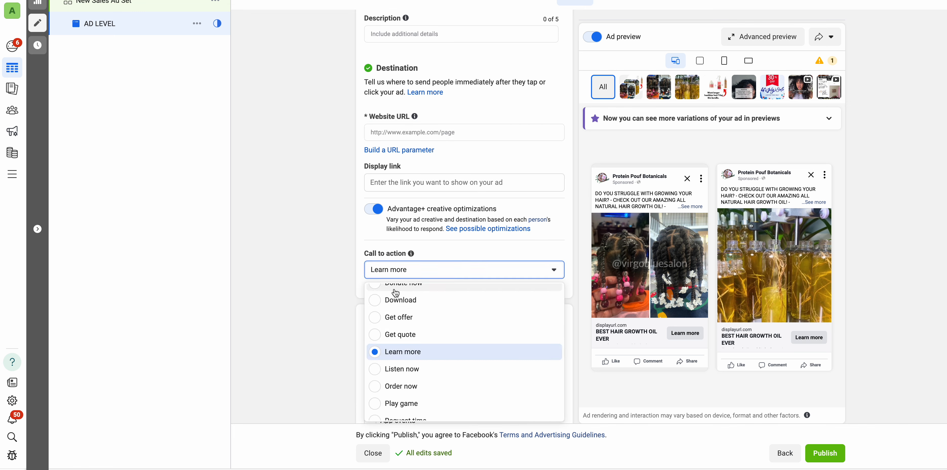
scroll(399, 326, down, 2)
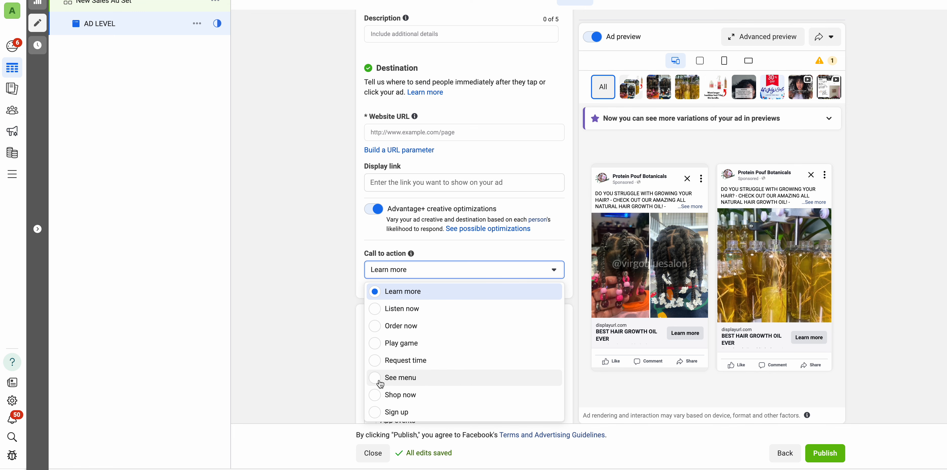
click(382, 394)
scroll(372, 191, down, 4)
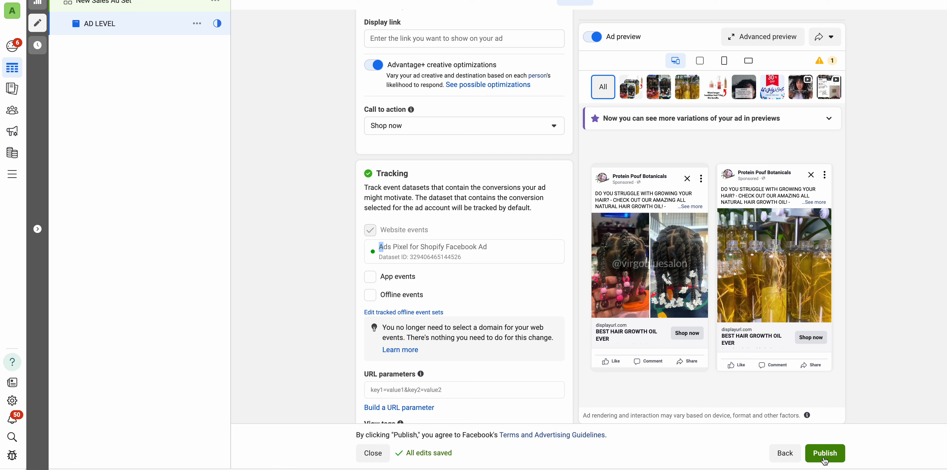
key(super+shift+5)
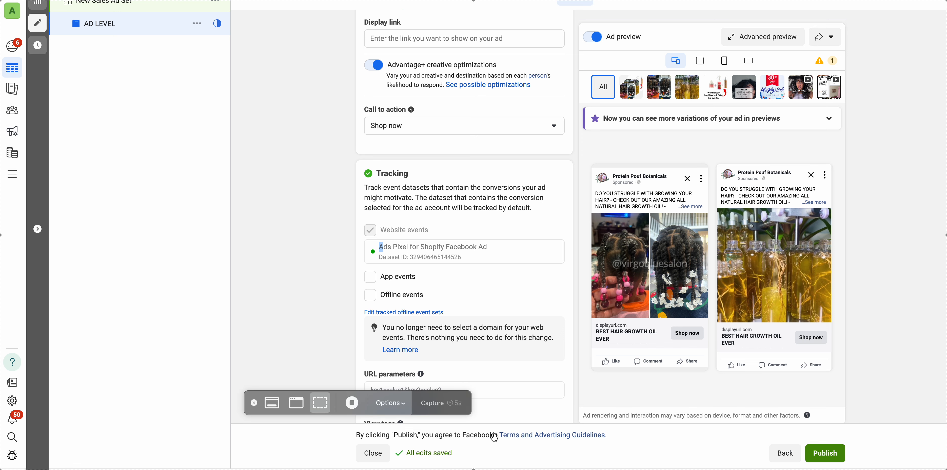